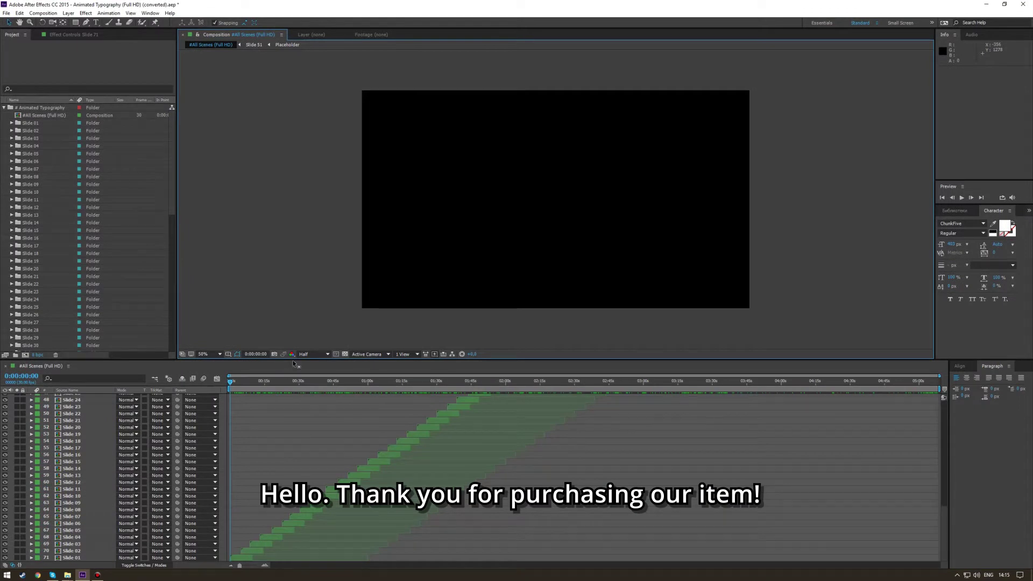
Step: Scrub through the All Scenes slides to preview them, then jump back to the timeline start
mouse_move(173, 156)
left_mouse_down()
mouse_move(167, 291)
mouse_move(179, 125)
left_mouse_up()
left_click(241, 218)
left_click_drag(234, 385, 332, 380)
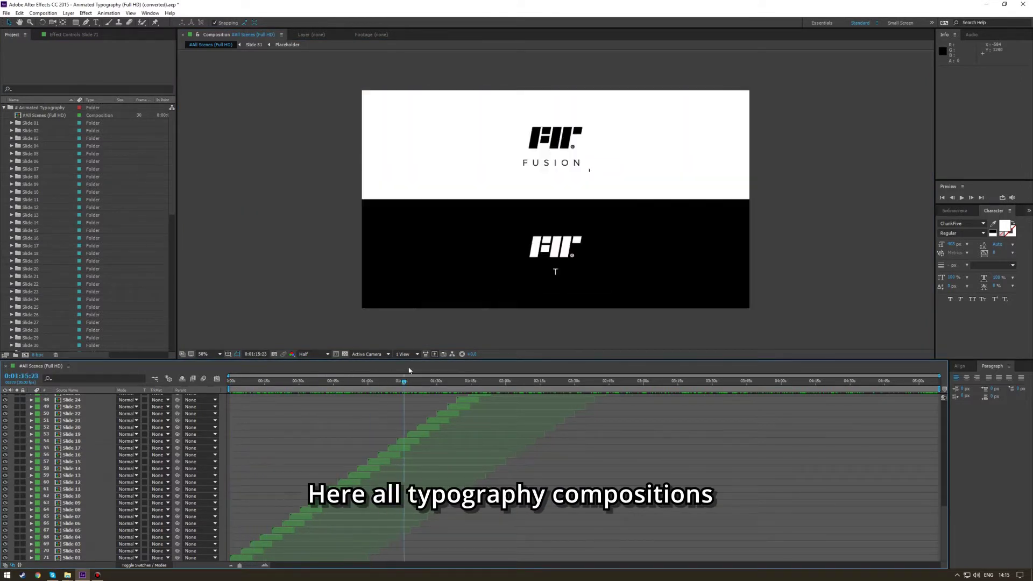
mouse_move(333, 380)
left_mouse_down()
mouse_move(651, 368)
mouse_move(657, 381)
mouse_move(811, 382)
mouse_move(894, 364)
mouse_move(496, 381)
left_mouse_up()
scroll(543, 418, "up", 10)
scroll(657, 381, "up", 6)
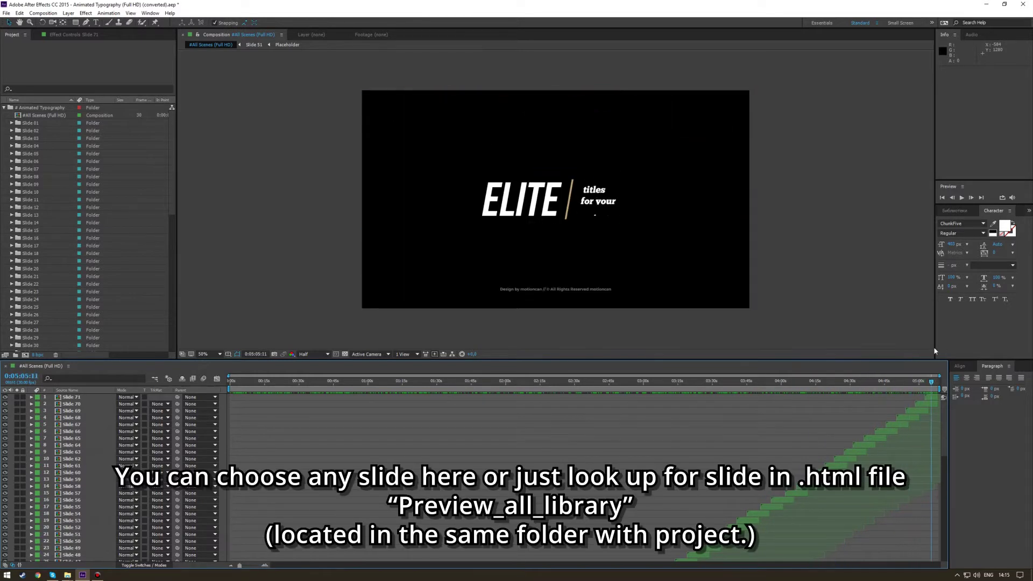
key("Home")
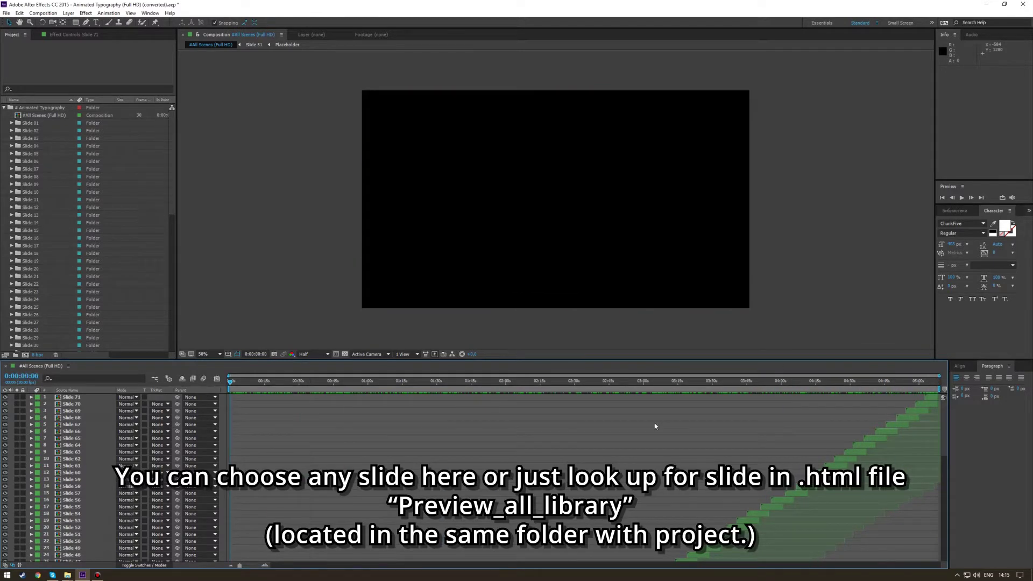
scroll(395, 461, "down", 5)
scroll(389, 459, "down", 5)
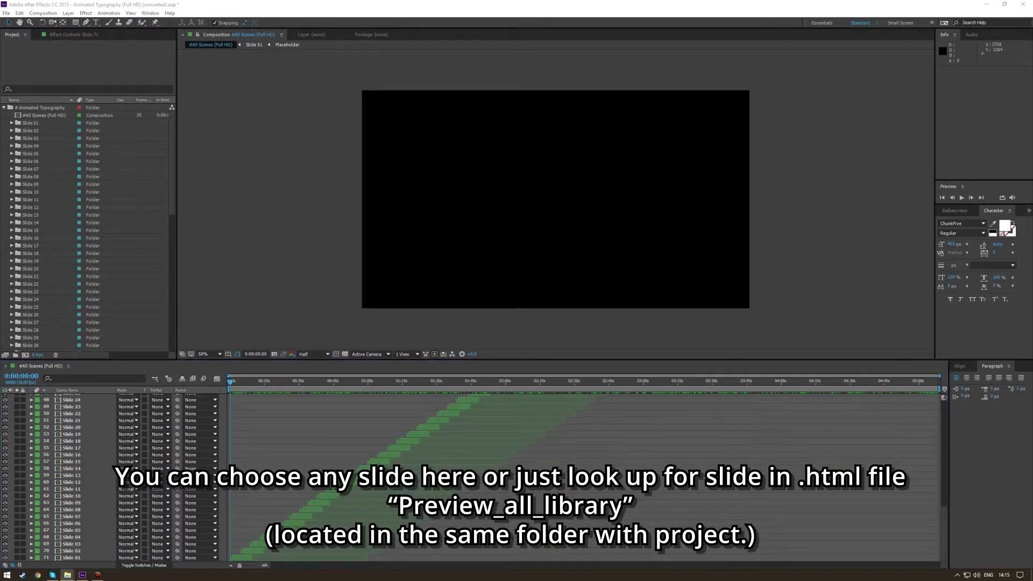
Step: Open the 03_Previews folder in File Explorer and launch Preview_all_library.html
left_click(67, 574)
left_click_drag(895, 137, 413, 138)
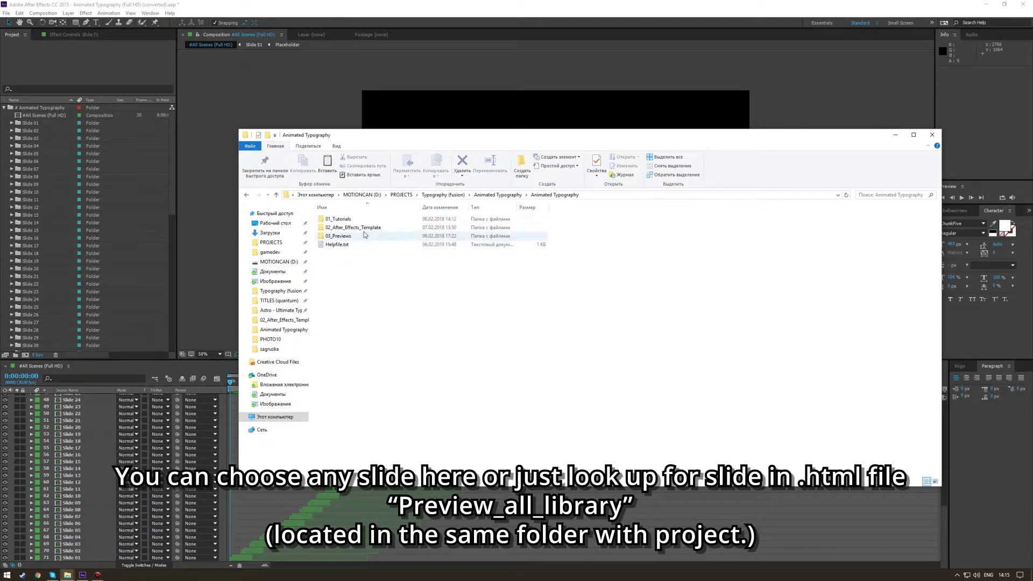
left_click(342, 237)
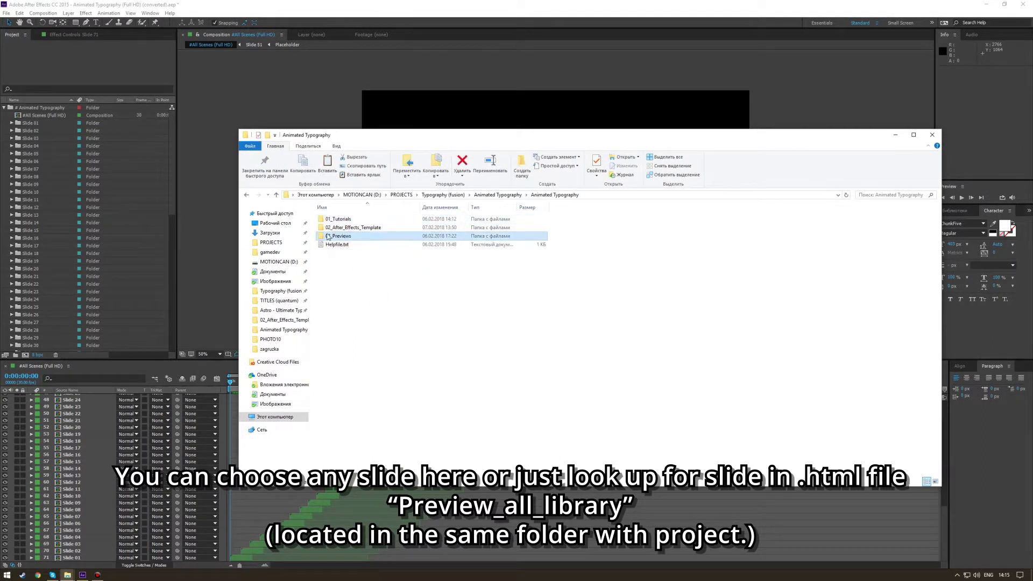
double_click(346, 239)
left_click(356, 227)
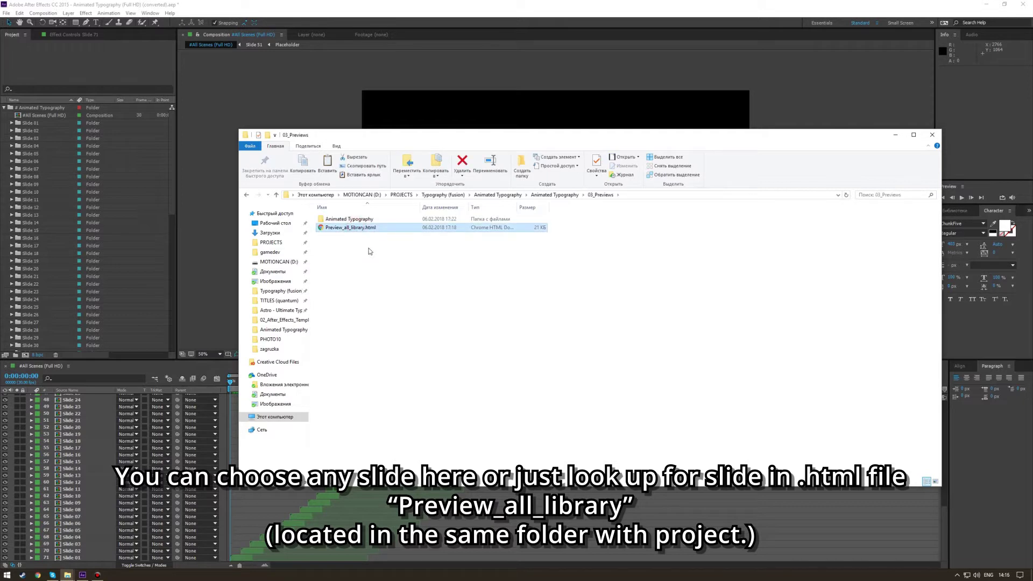
double_click(344, 228)
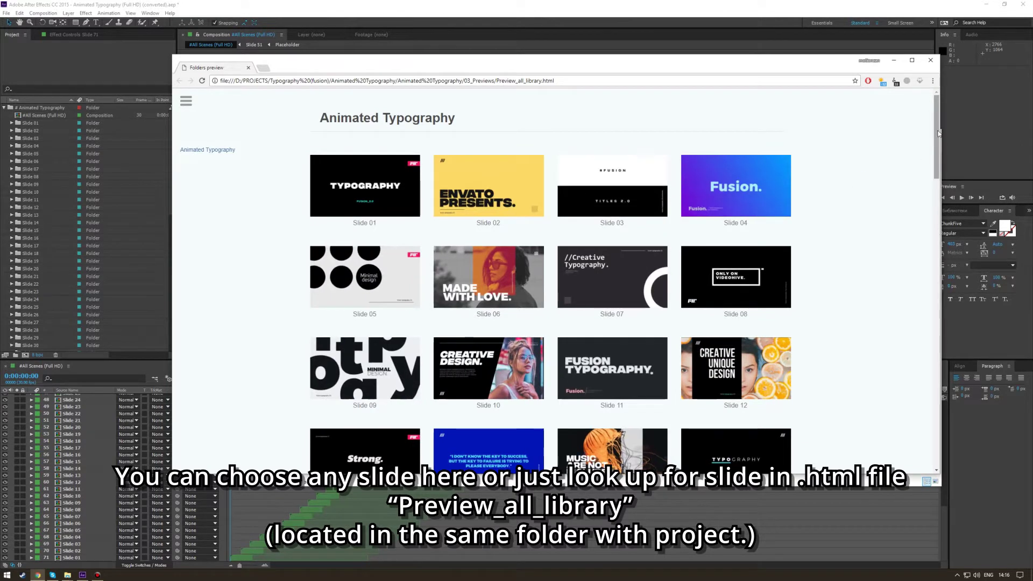
Step: Scroll the preview library down to Slide 51 'Hello World!' and highlight its caption
left_click_drag(938, 132, 924, 385)
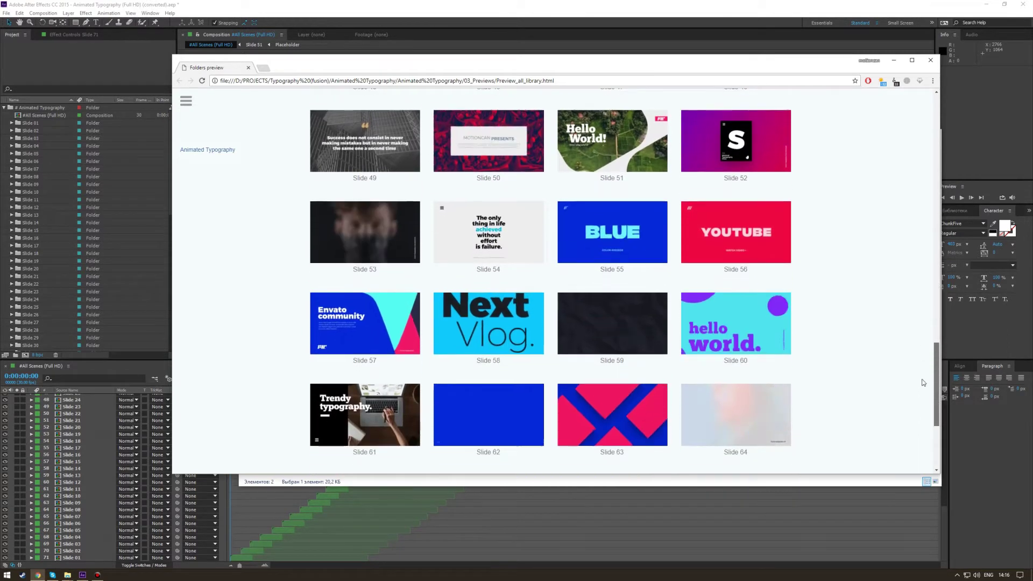
mouse_move(924, 385)
left_mouse_down()
mouse_move(931, 429)
mouse_move(937, 260)
mouse_move(933, 354)
left_mouse_up()
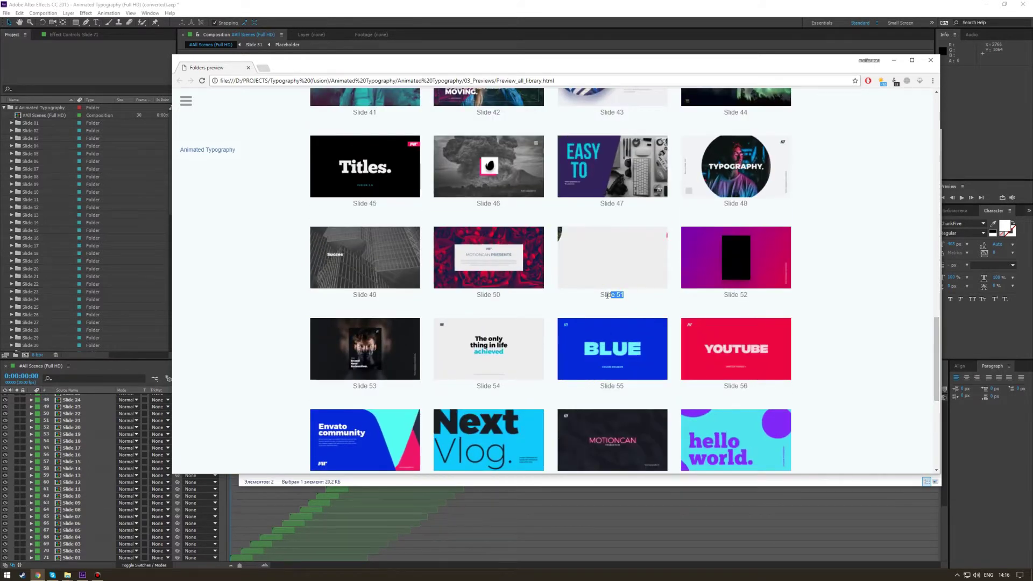
left_click_drag(627, 296, 601, 295)
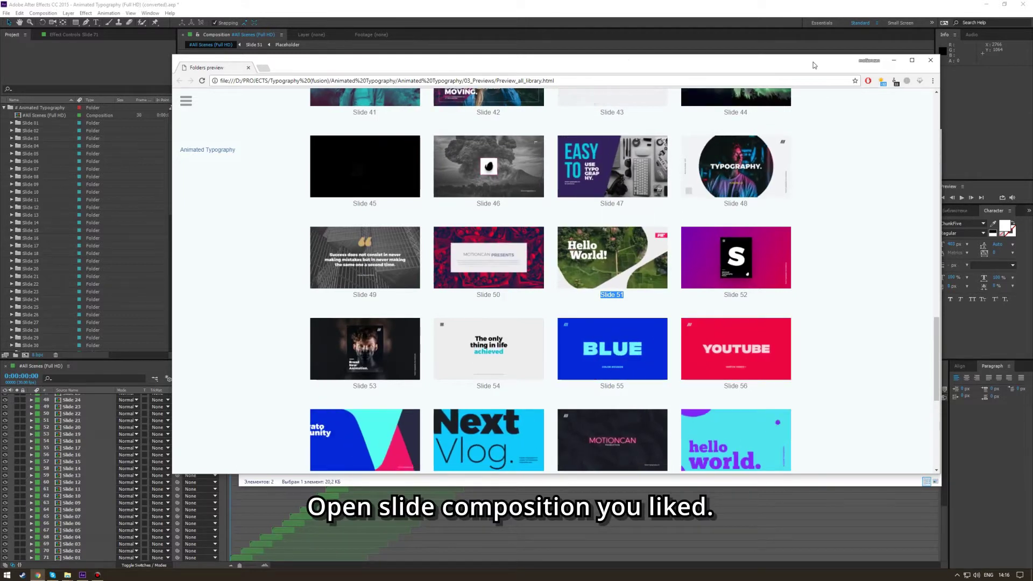
Step: Close the browser and folder windows, then open and preview the Slide 51 composition
left_click(929, 61)
left_click(928, 134)
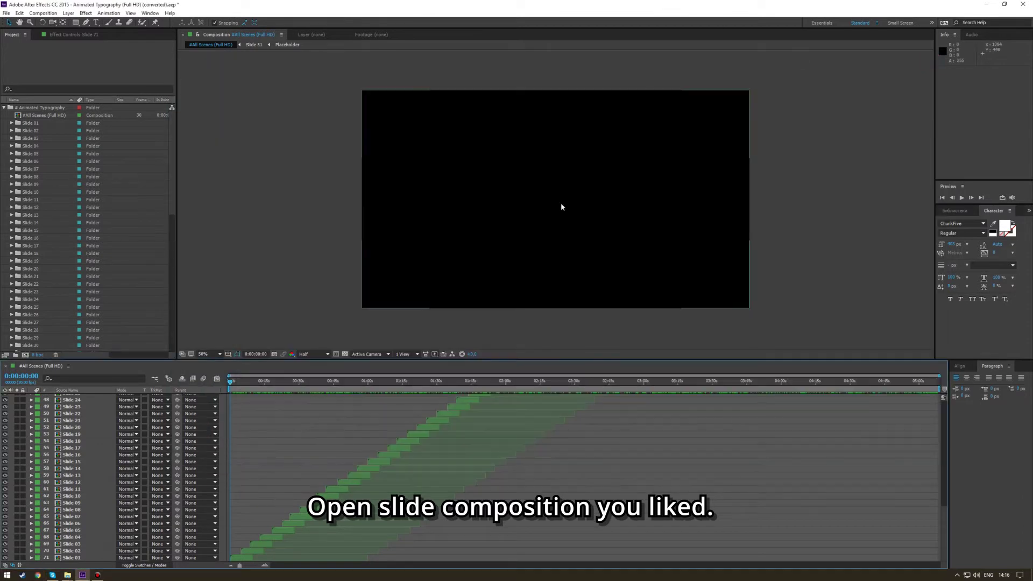
left_click_drag(175, 159, 178, 187)
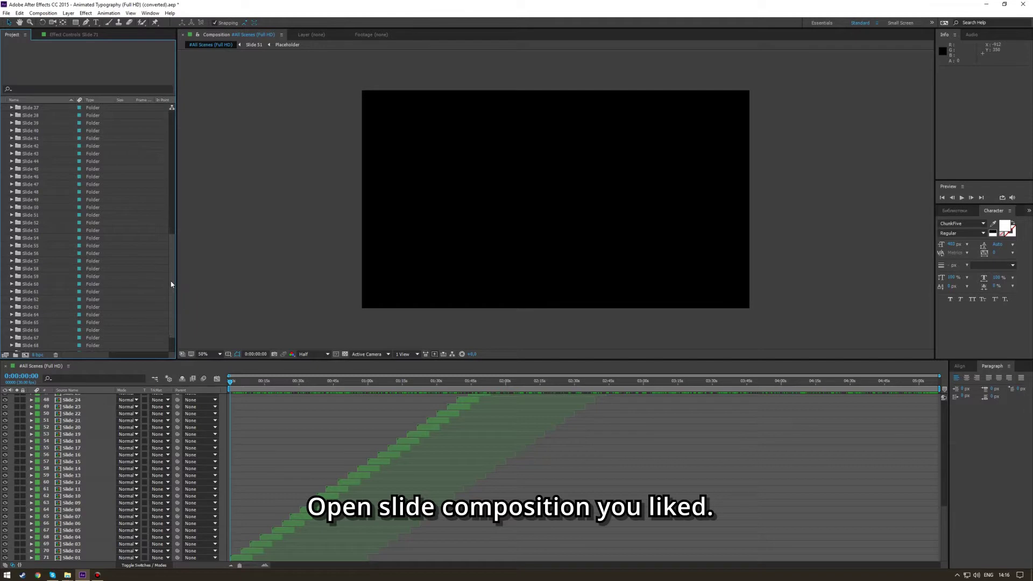
left_click(41, 216)
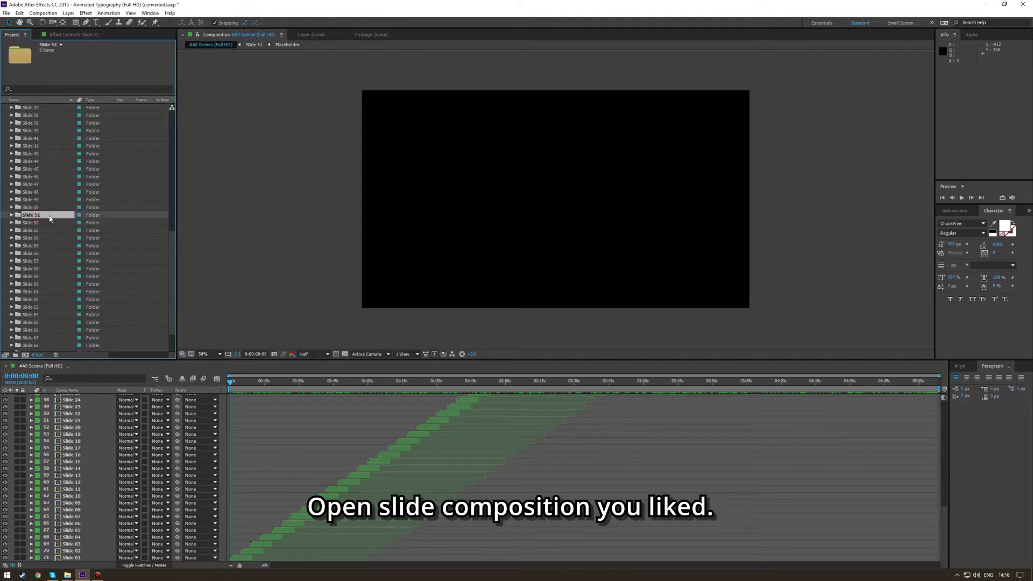
left_click(12, 215)
left_click(52, 239)
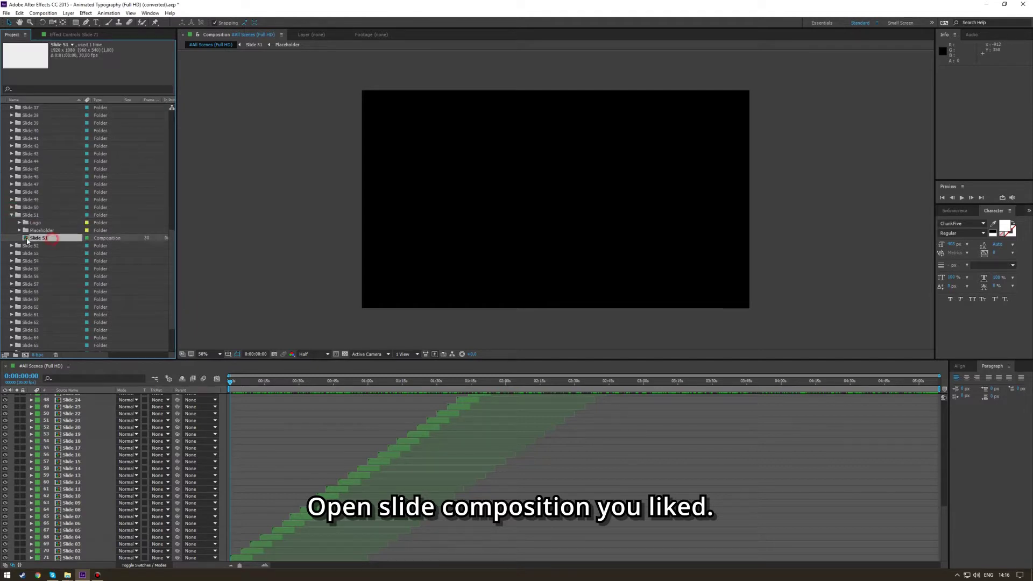
double_click(35, 238)
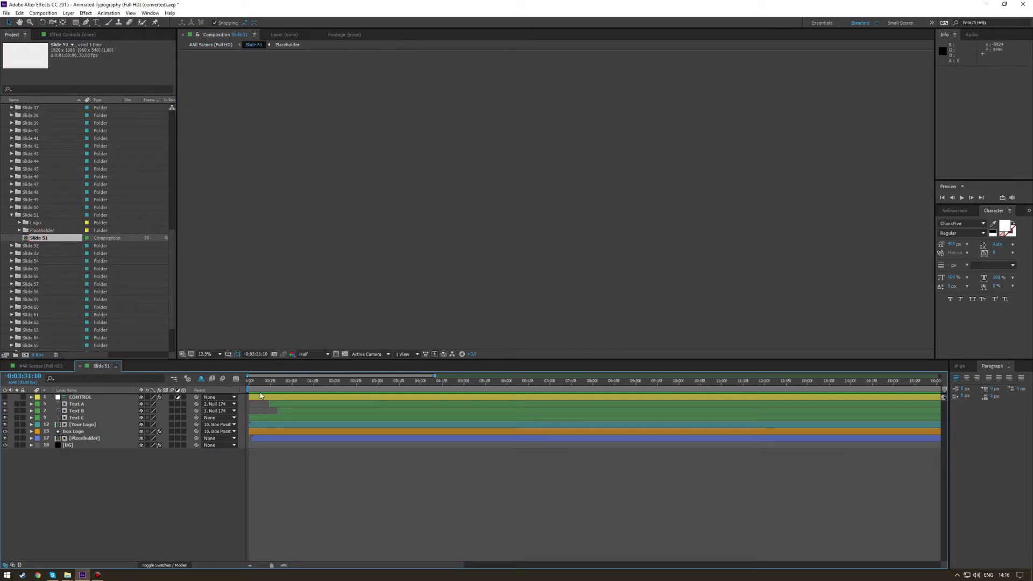
left_click_drag(253, 381, 334, 381)
scroll(387, 287, "up", 4)
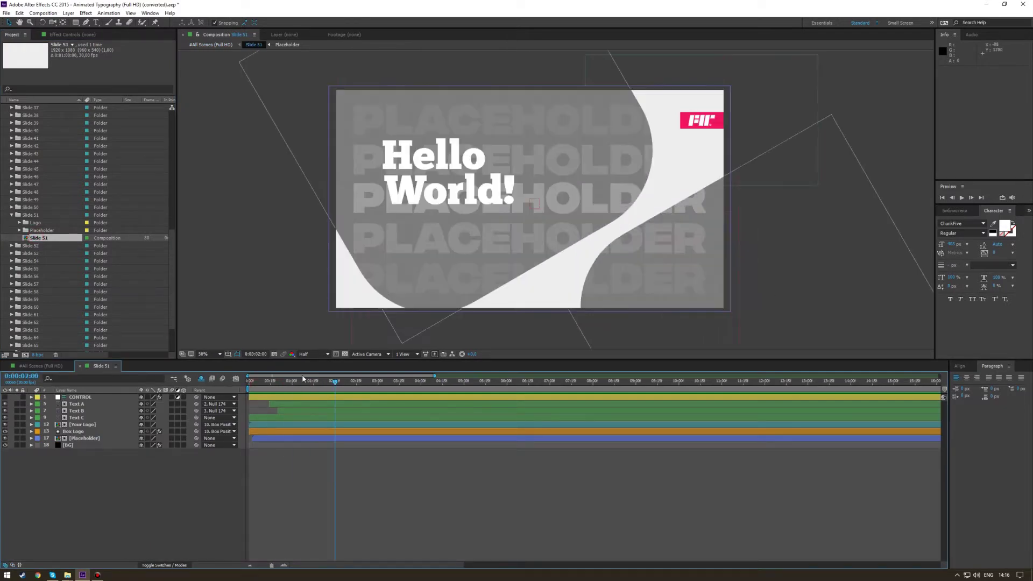
key("space")
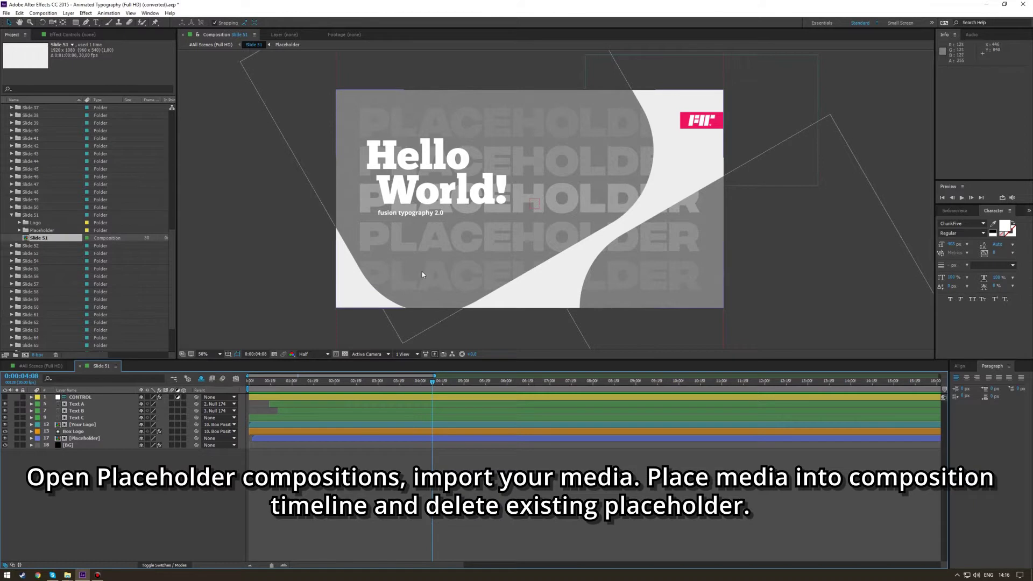
Step: Expand Slide 51's Placeholder folder and select its Placeholder composition
left_click(26, 216)
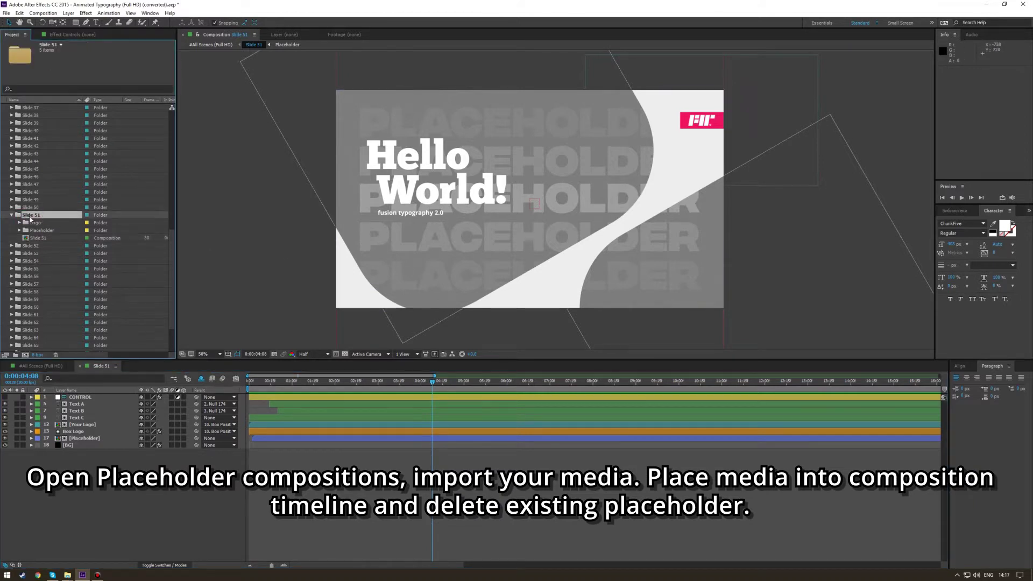
left_click(44, 231)
left_click(21, 231)
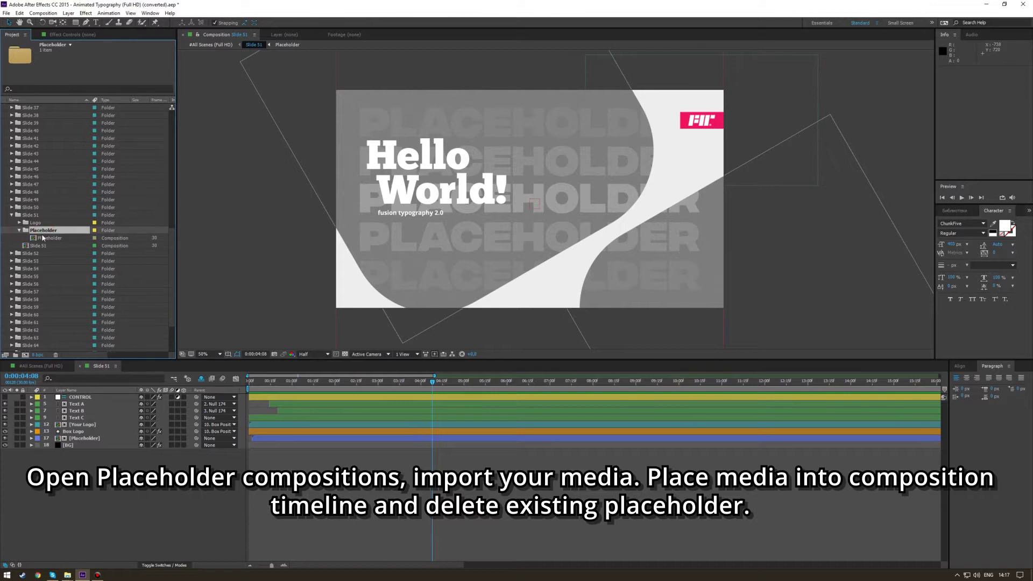
left_click(65, 239)
Step: Import 3.jpeg into the Placeholder composition and delete the Placeholder layer
double_click(53, 239)
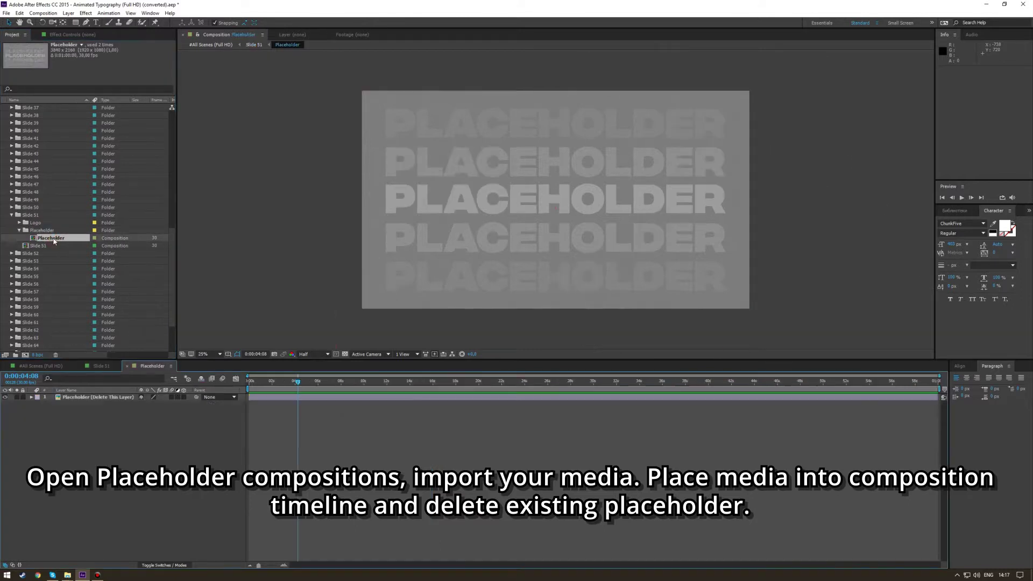
right_click(4, 246)
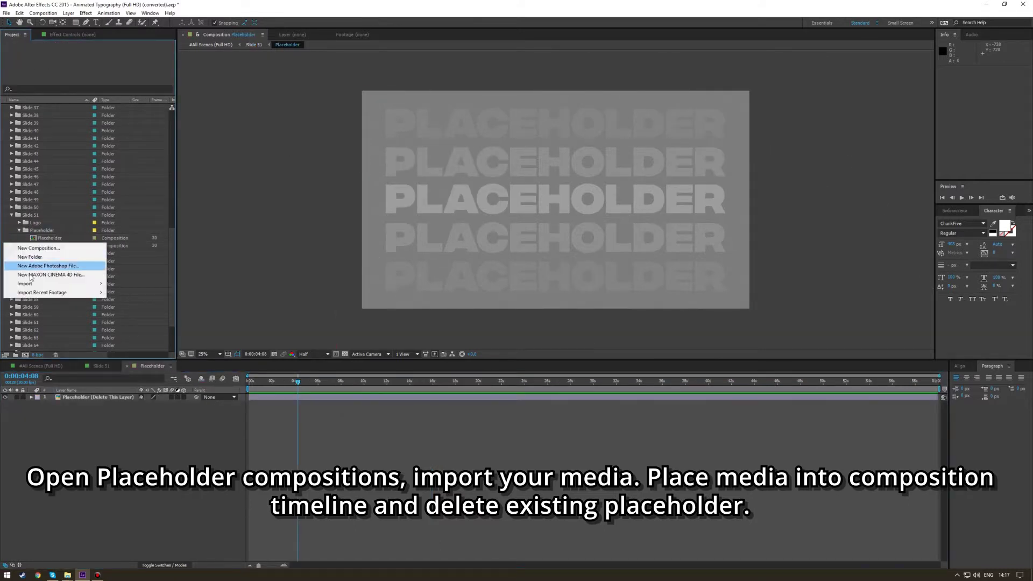
mouse_move(32, 283)
left_click(119, 284)
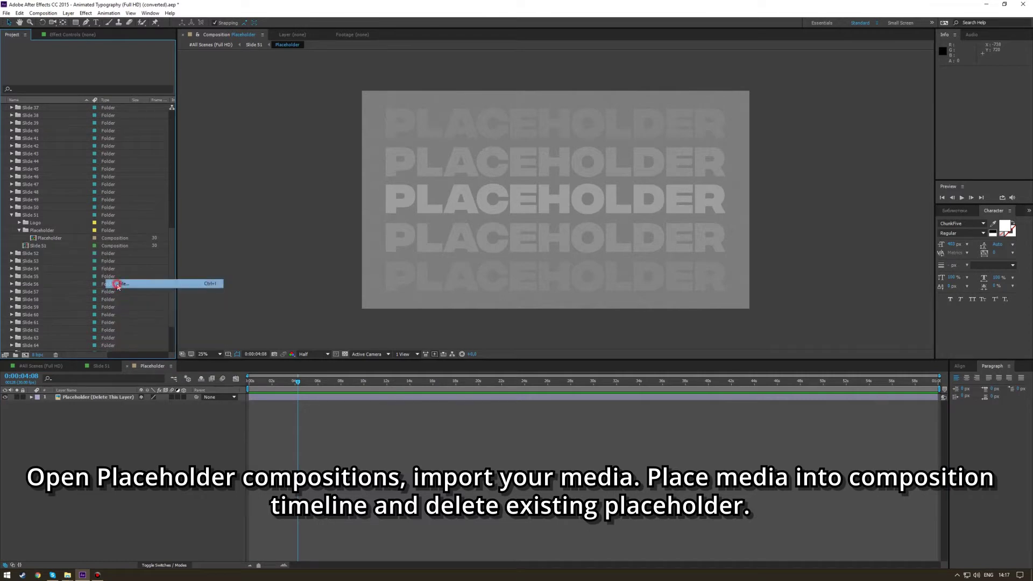
left_click(466, 183)
double_click(465, 183)
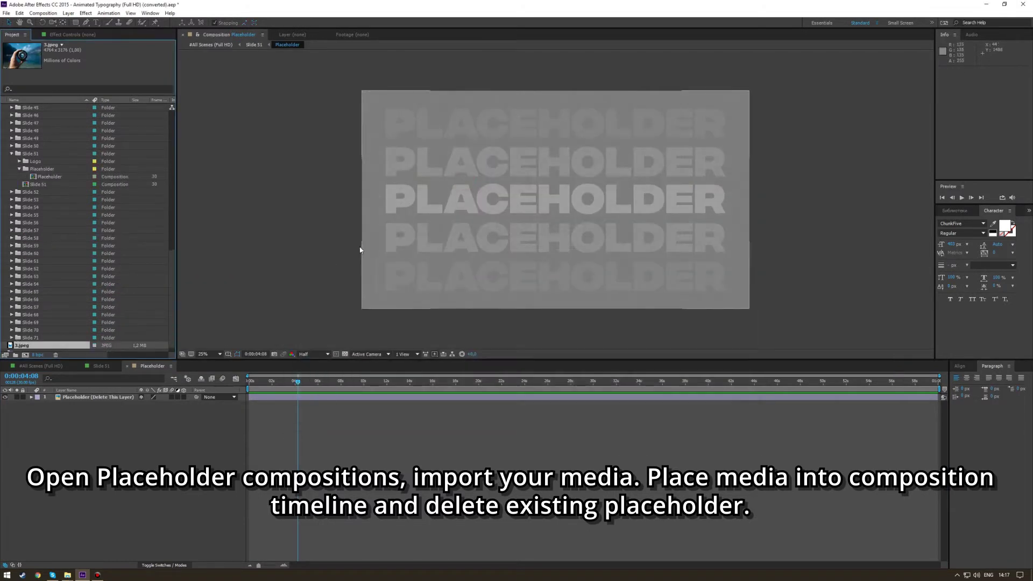
left_click_drag(21, 337, 86, 412)
left_click(74, 398)
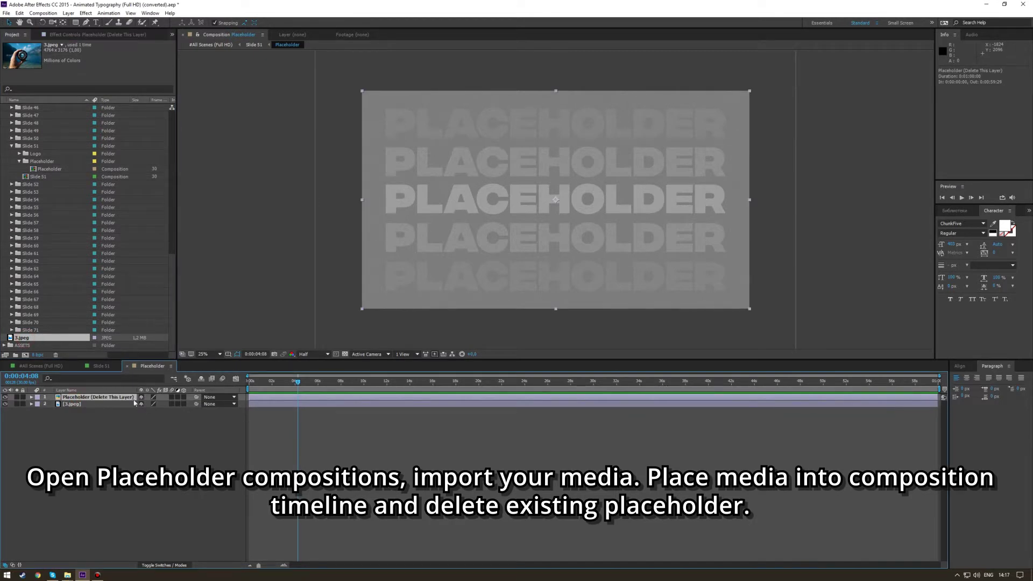
key("Delete")
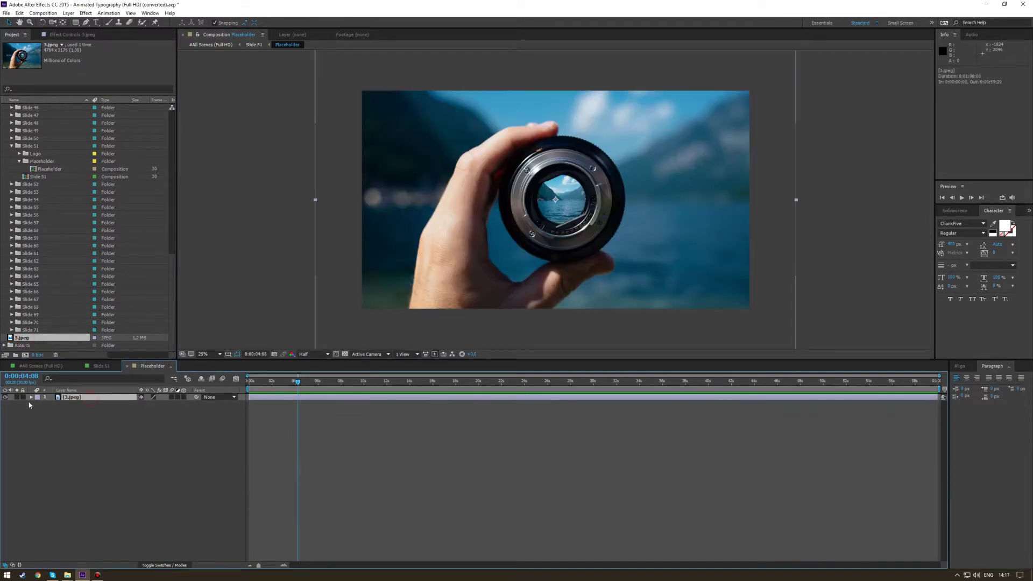
Step: Rescale the lens photo, move it up in the frame, and set it to about 82%
left_click(37, 404)
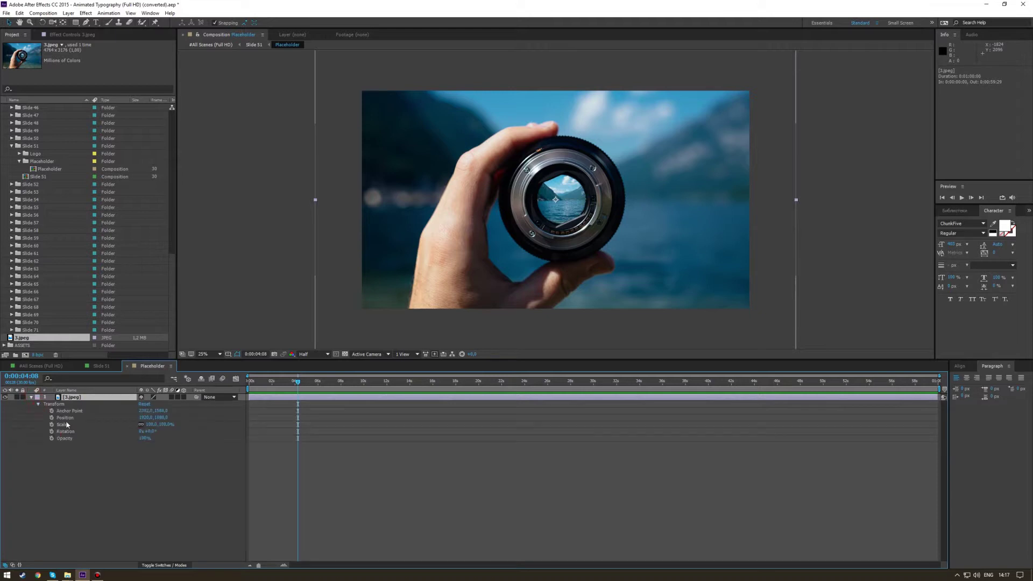
left_click(69, 424)
left_click_drag(152, 427, 118, 422)
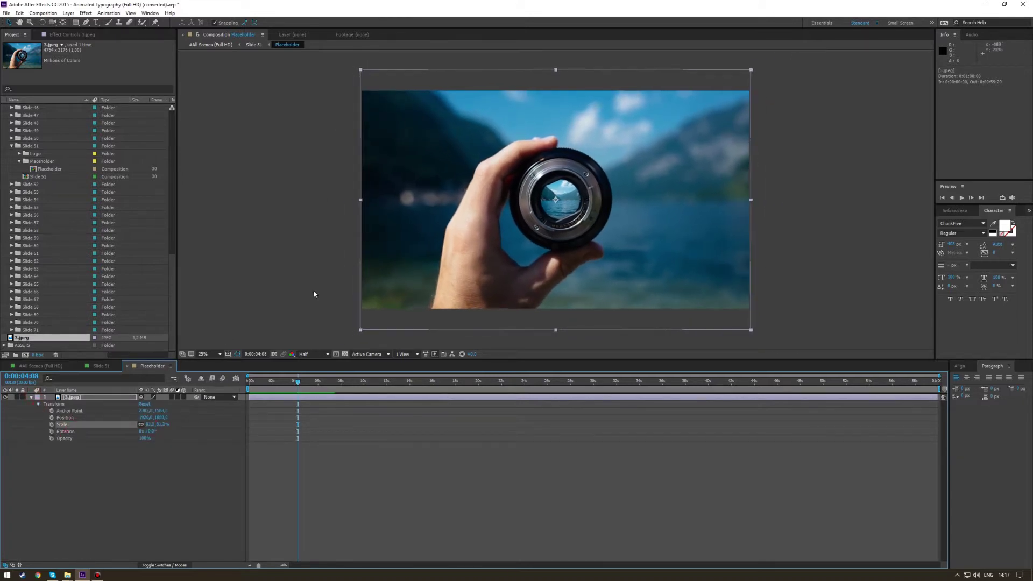
left_click_drag(406, 245, 409, 233)
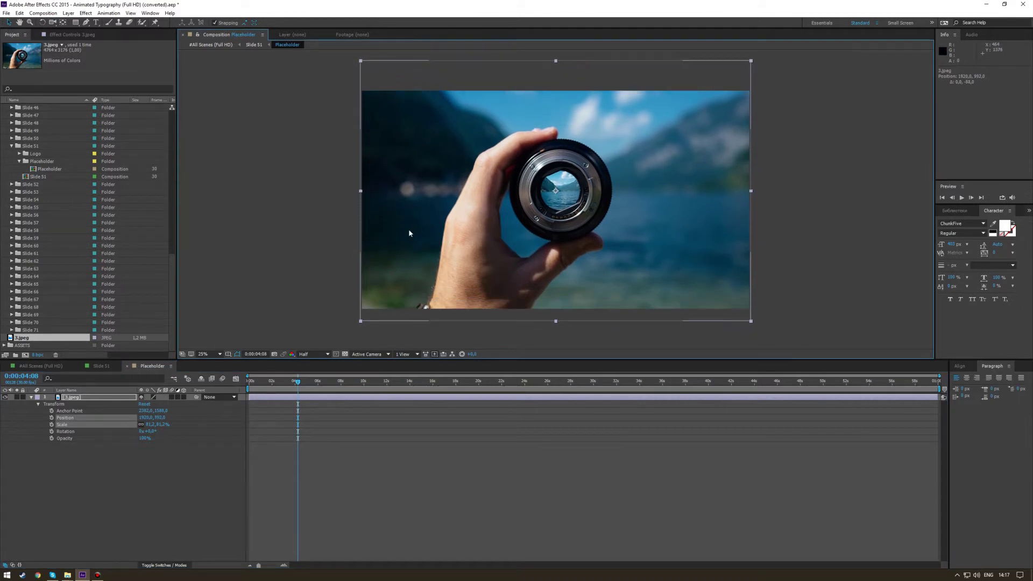
left_click(32, 398)
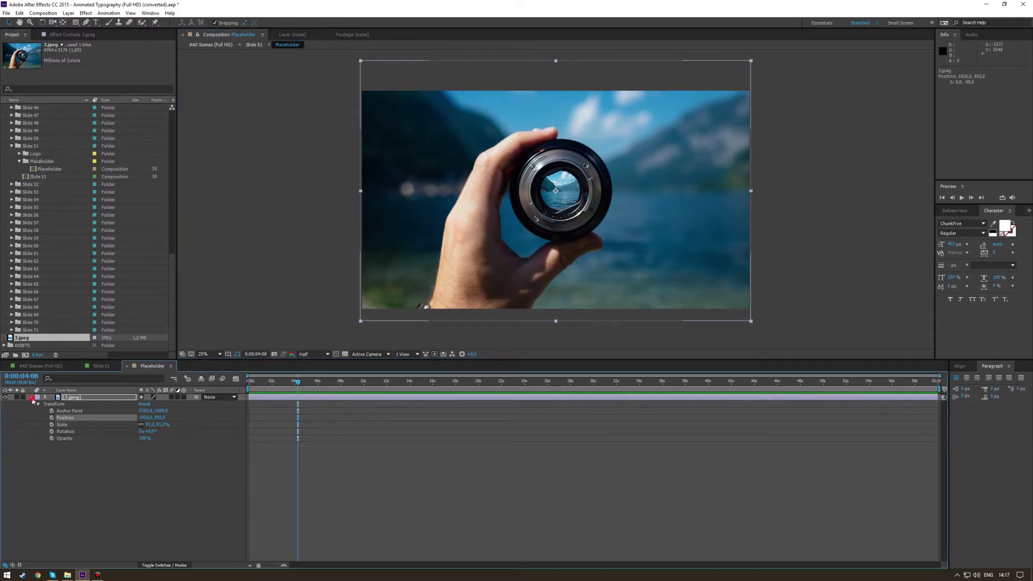
left_click_drag(361, 324, 360, 328)
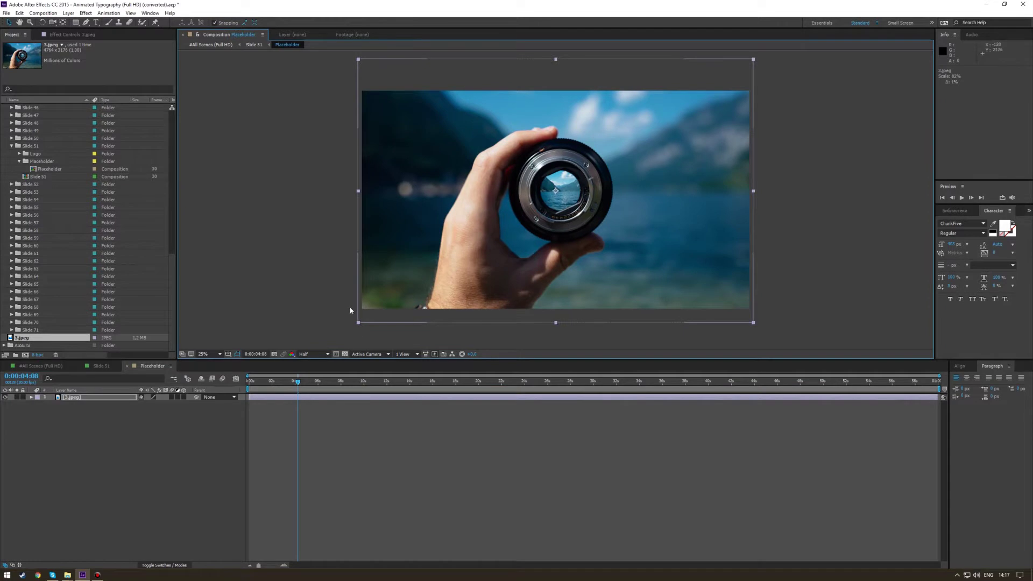
left_click(100, 368)
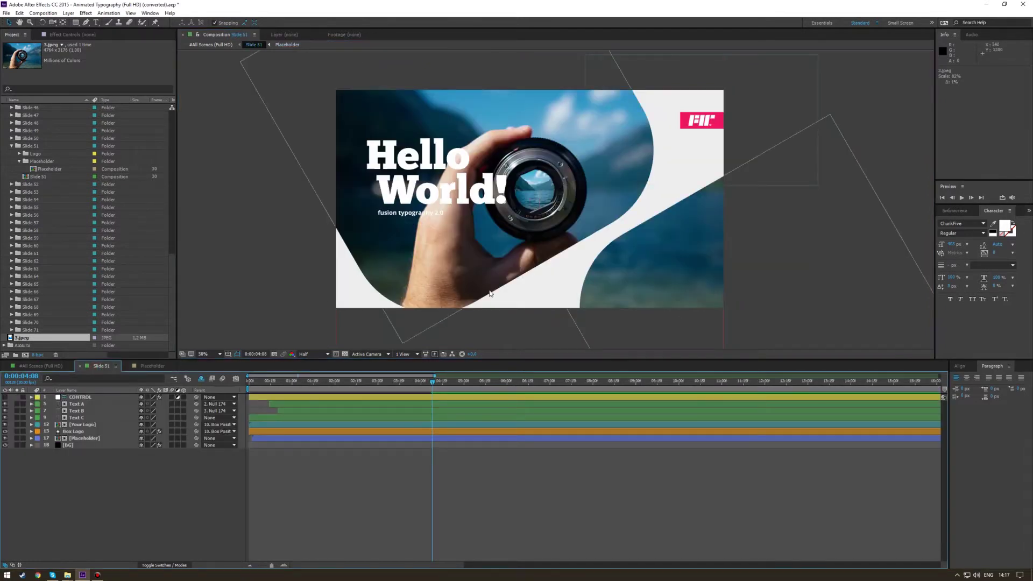
Step: Preview the slide and replace 'Hello' with 'Your' in the Text A layer
key("space")
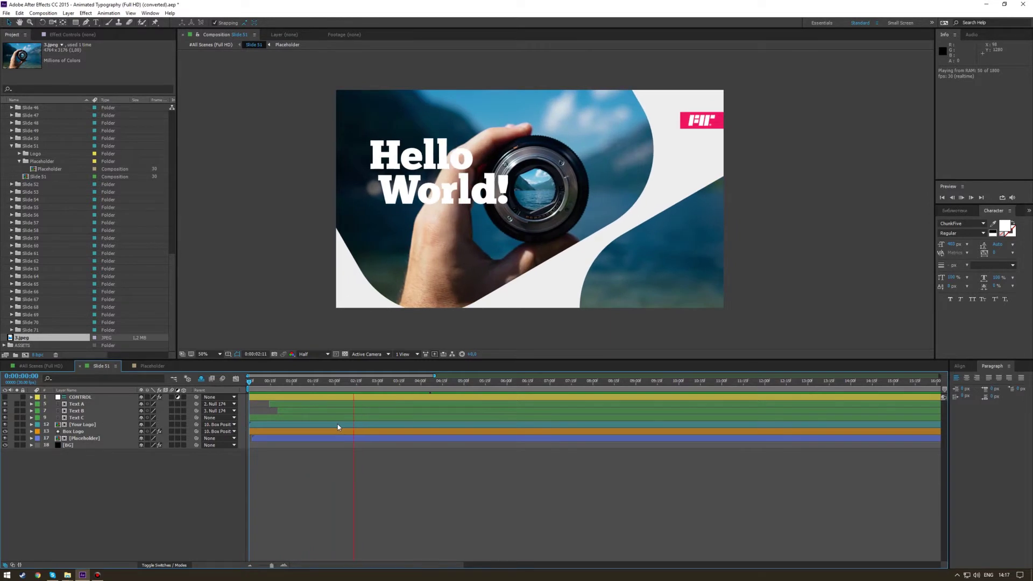
left_click(395, 383)
left_click(452, 382)
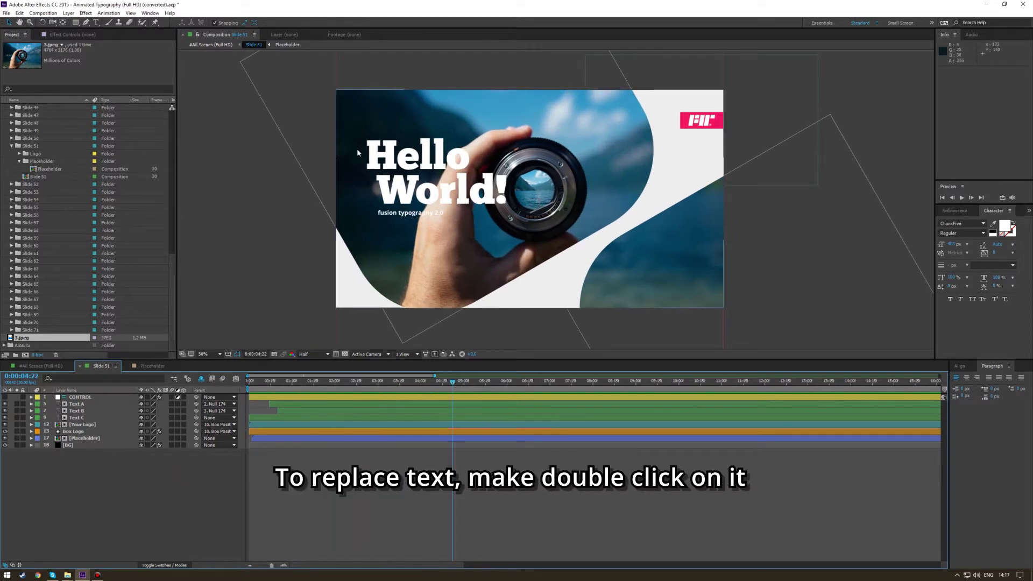
left_click(84, 404)
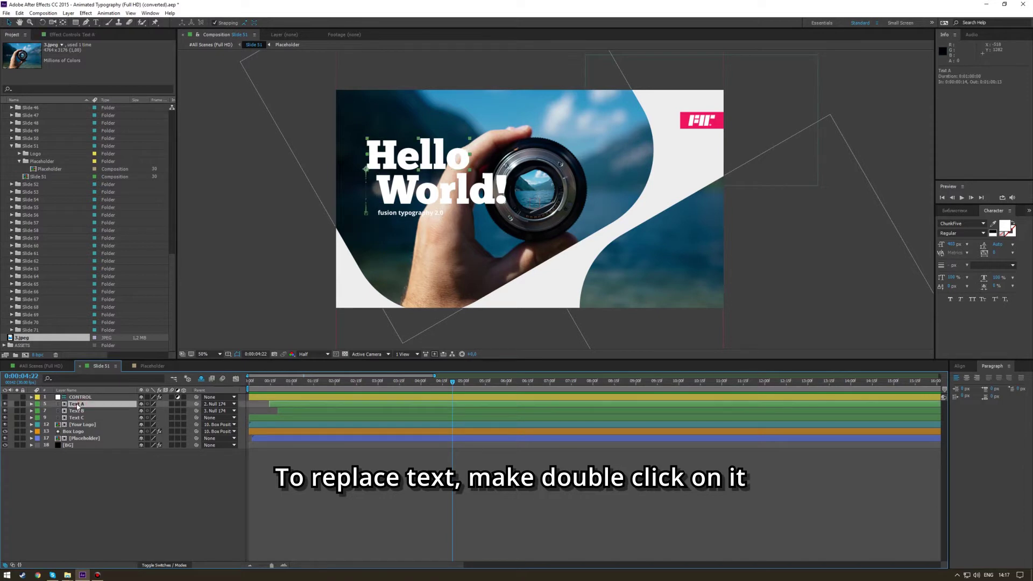
double_click(77, 404)
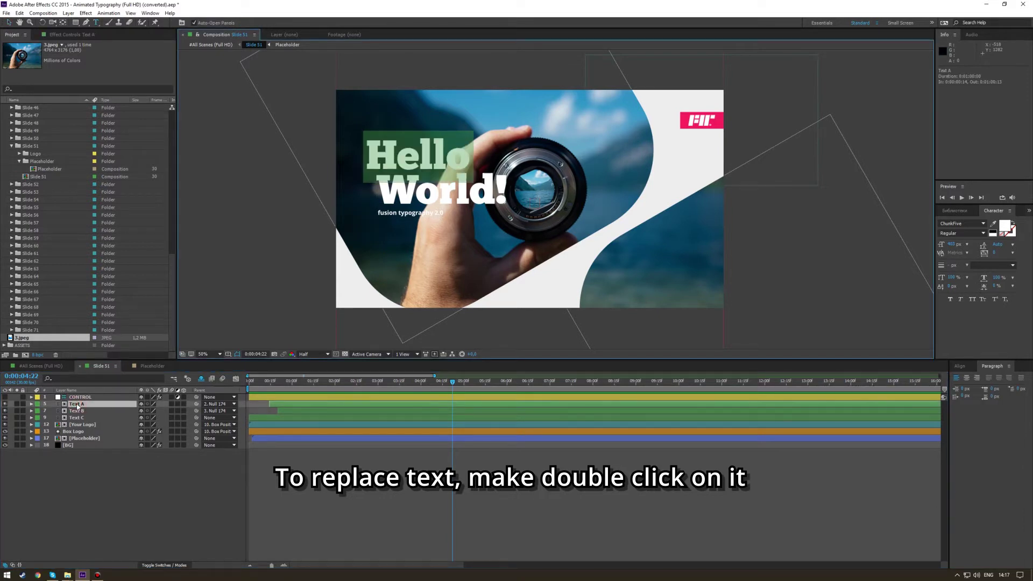
type("Your0")
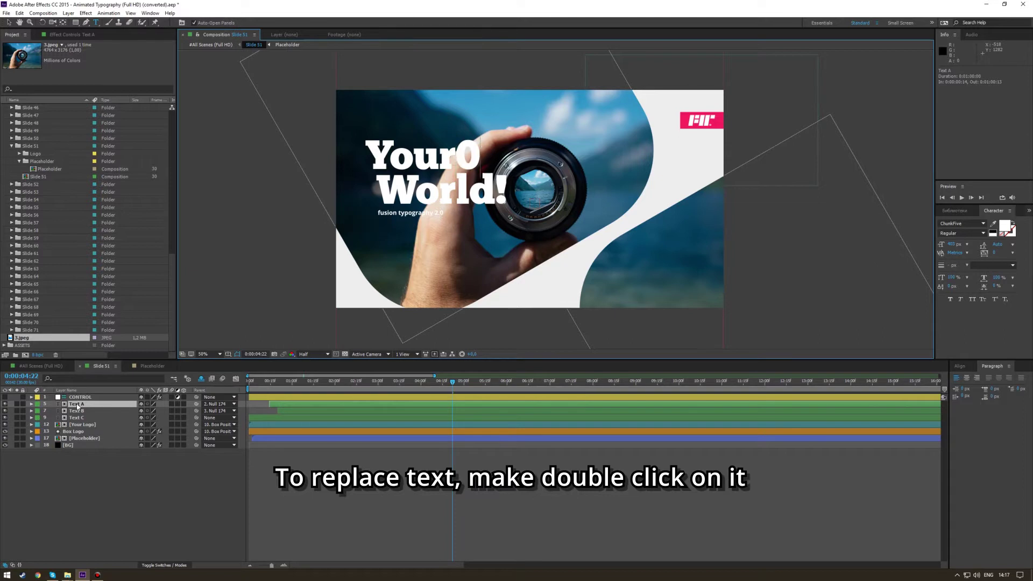
type("1")
key("BackSpace")
key("BackSpace")
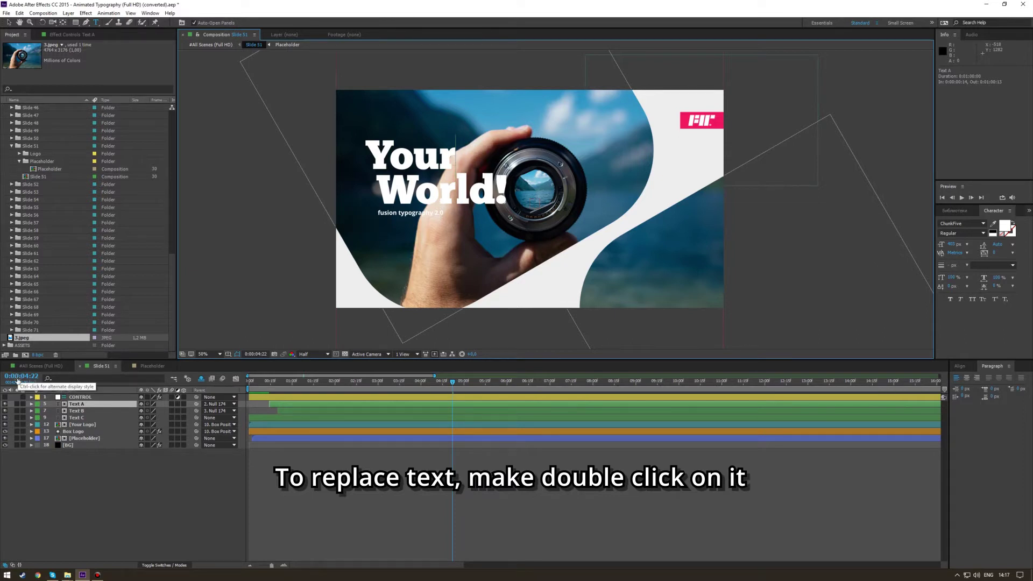
Step: Retype the second headline line as 'Text:)'
double_click(82, 410)
type("te")
key("BackSpace")
key("BackSpace")
type("Text")
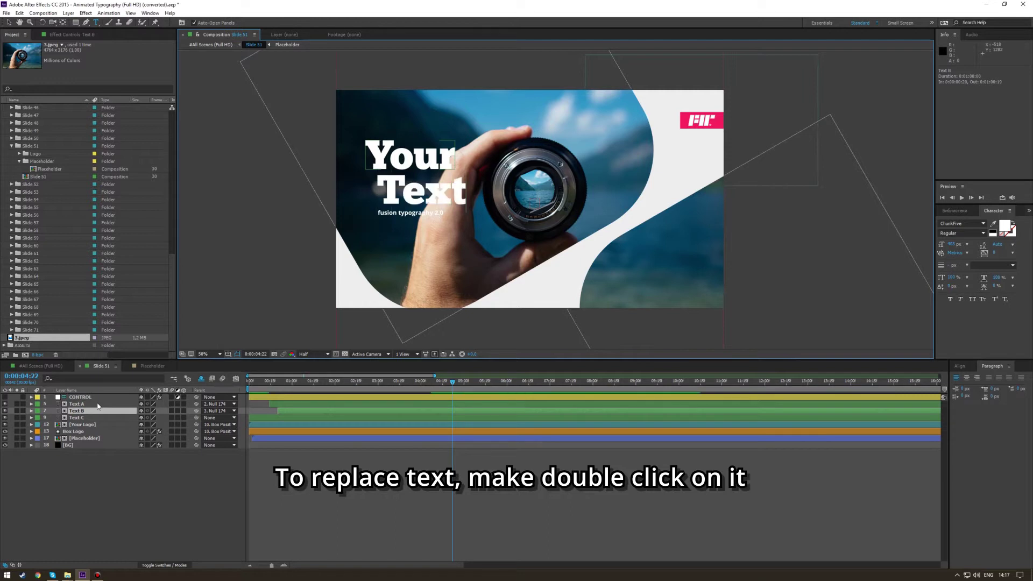
type(" :)")
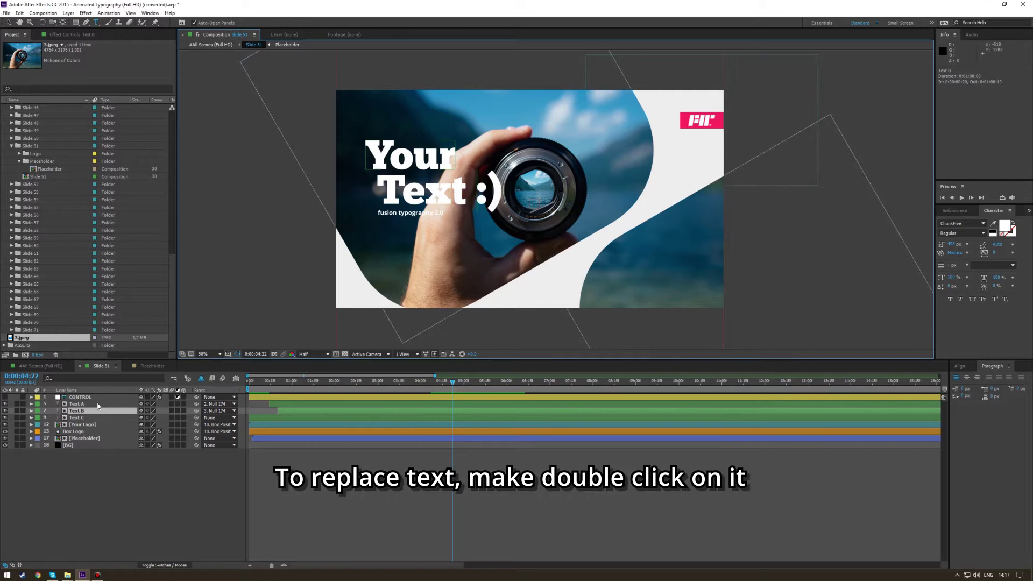
left_click(9, 23)
Step: Edit the 'fusion typography 2.0' tagline text in the Text C layer
left_click(164, 542)
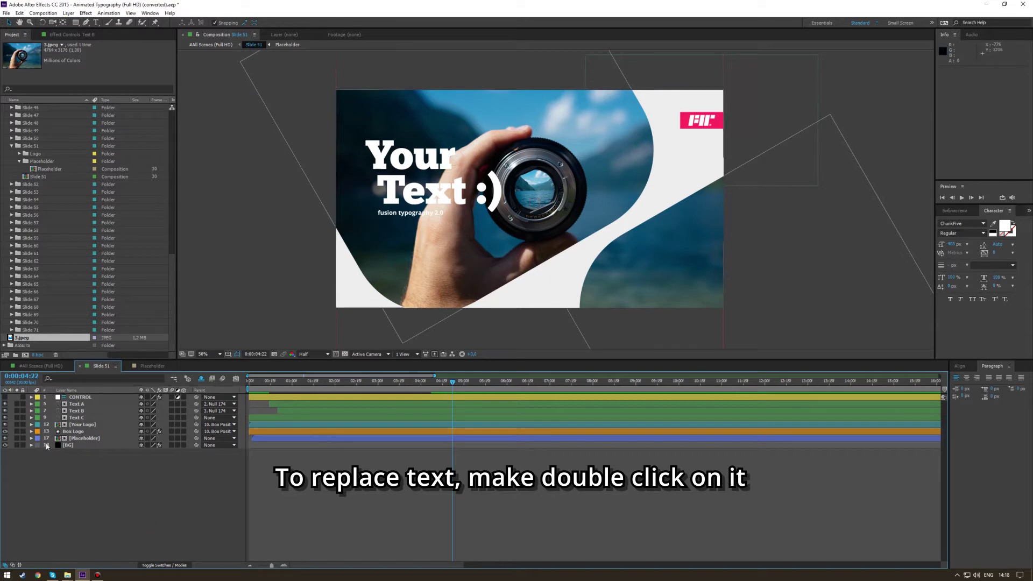
double_click(77, 418)
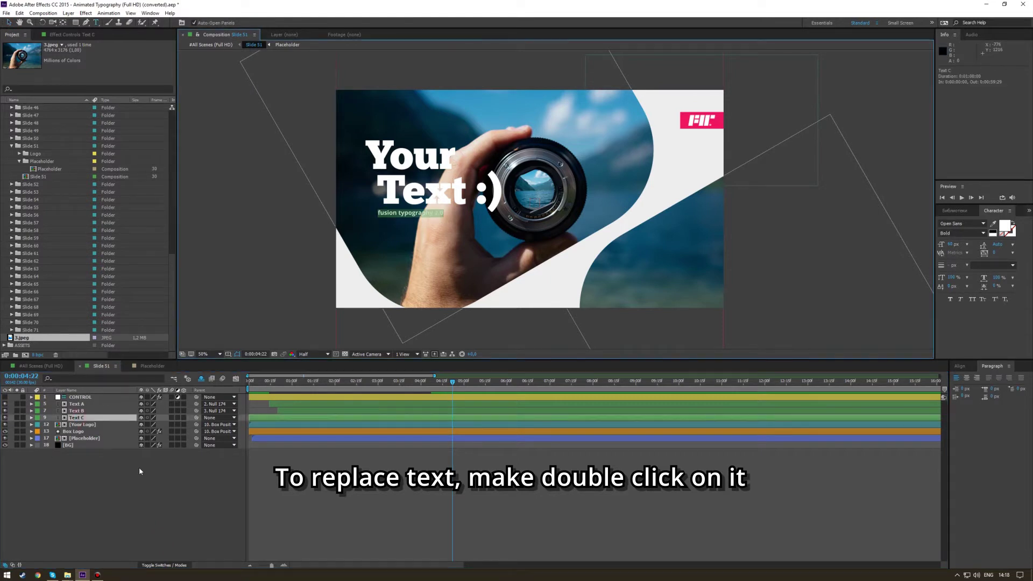
type("fusi")
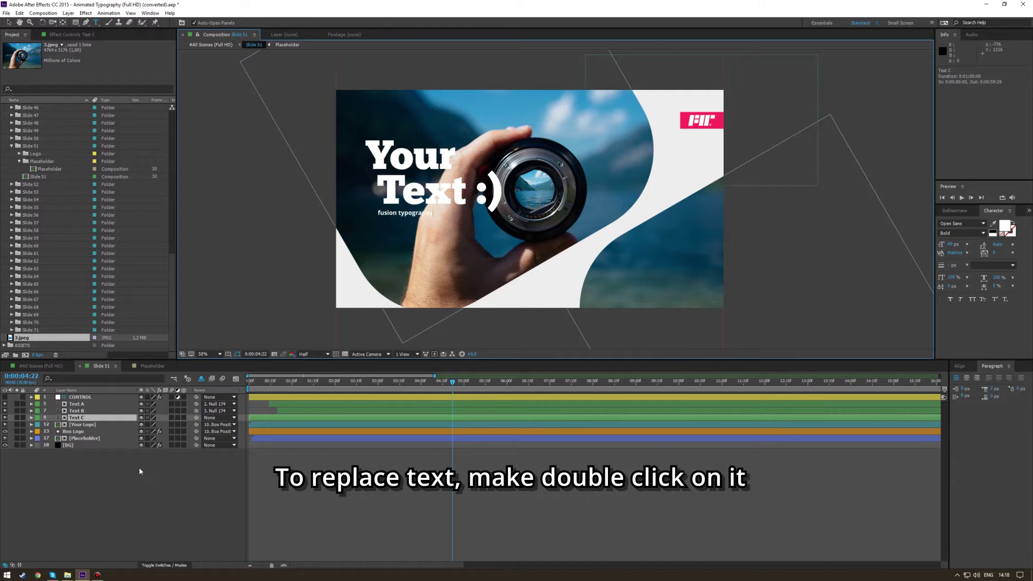
type("hy")
left_click(9, 22)
left_click(165, 473)
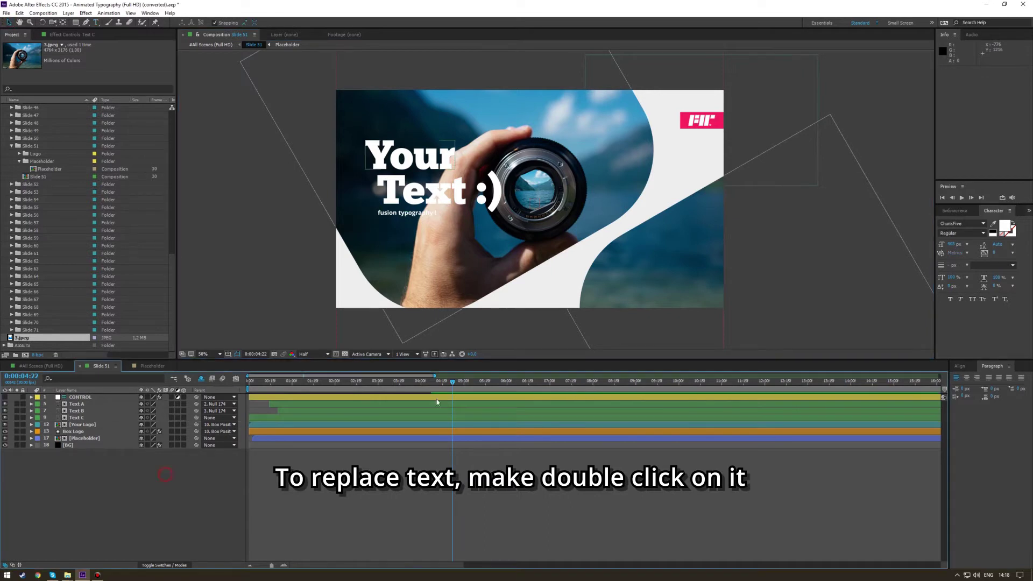
Step: At about 4 seconds, change the second headline line to 'World' and select it
left_click_drag(410, 383, 429, 369)
double_click(457, 204)
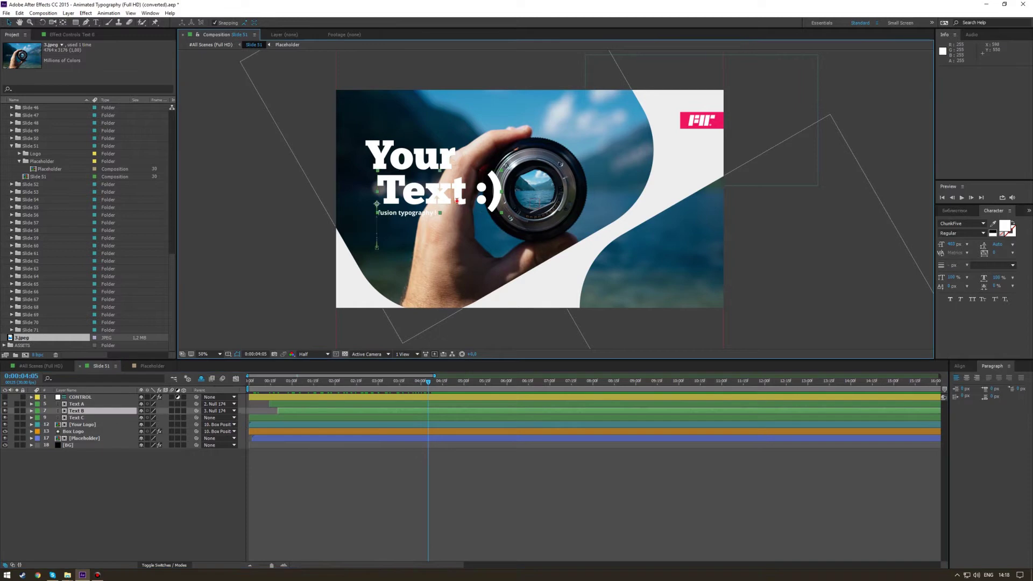
left_click_drag(496, 194, 478, 195)
key("BackSpace")
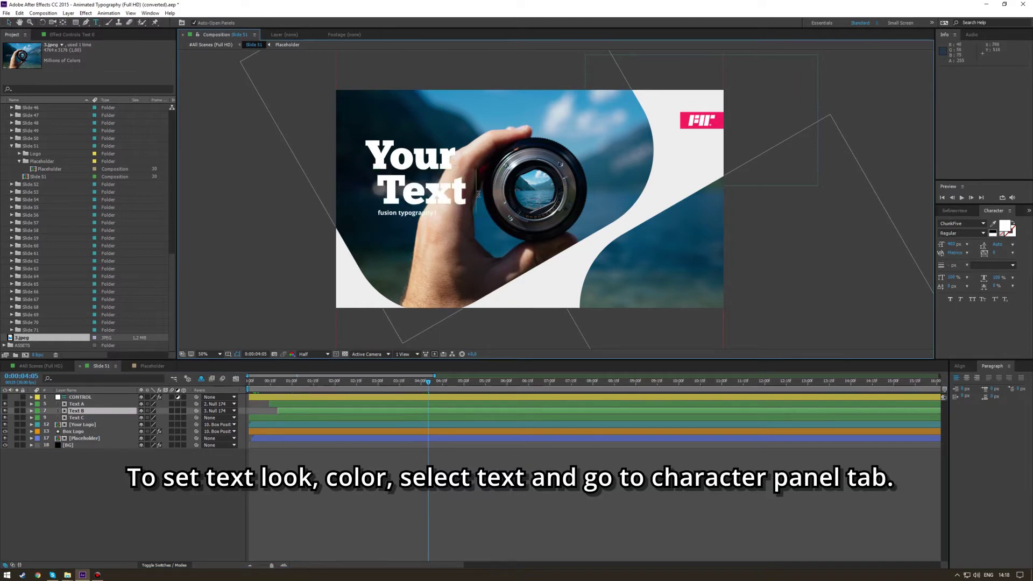
double_click(439, 192)
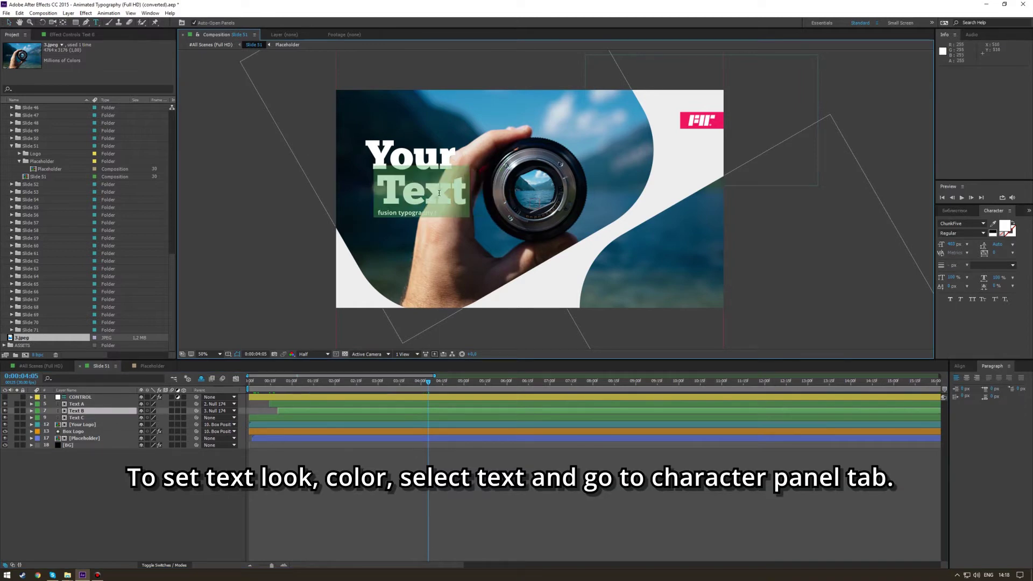
type("Worl")
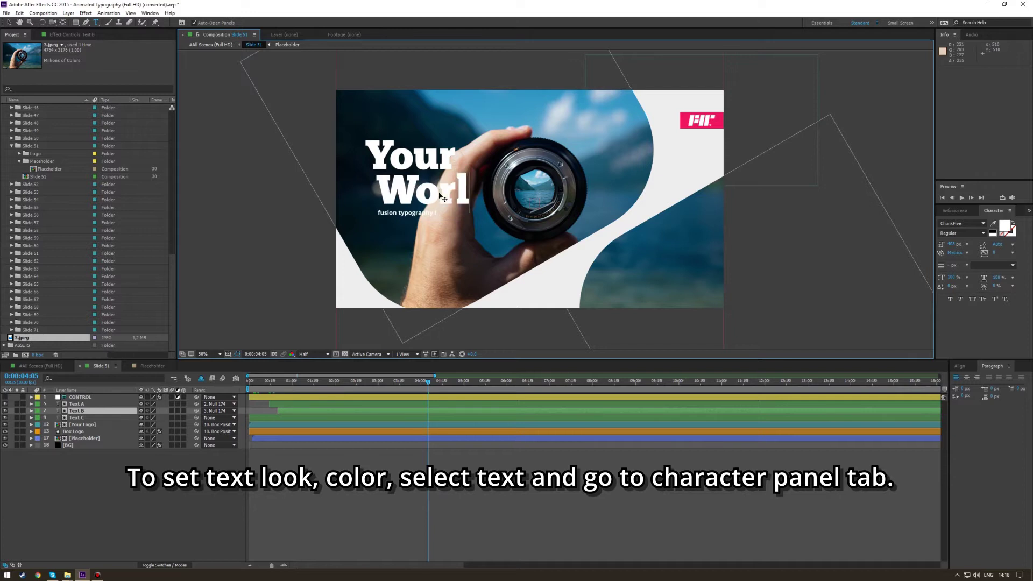
type("d")
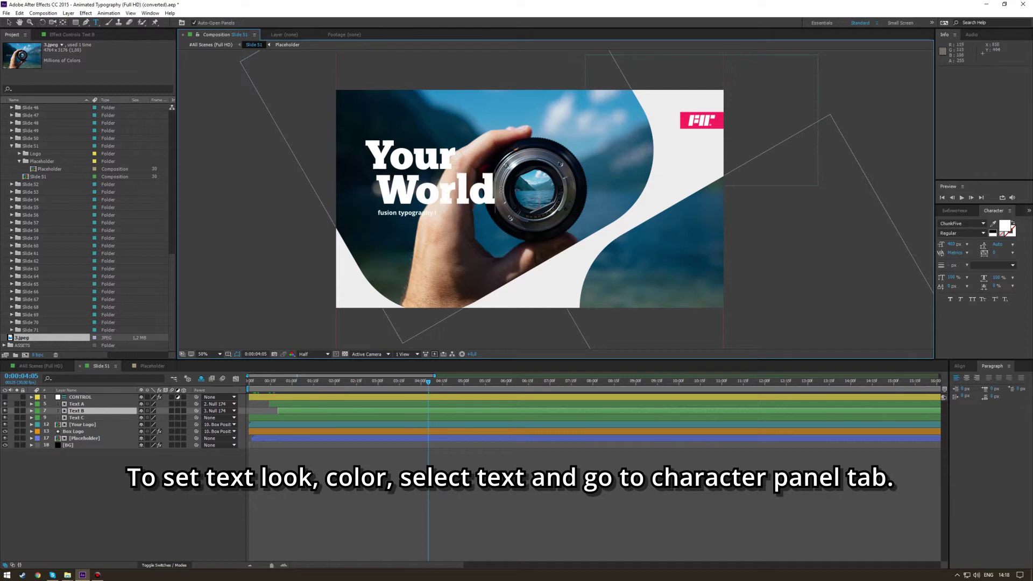
left_click_drag(501, 189, 373, 189)
Step: Color the World text pink, sampled from the logo
left_click(994, 211)
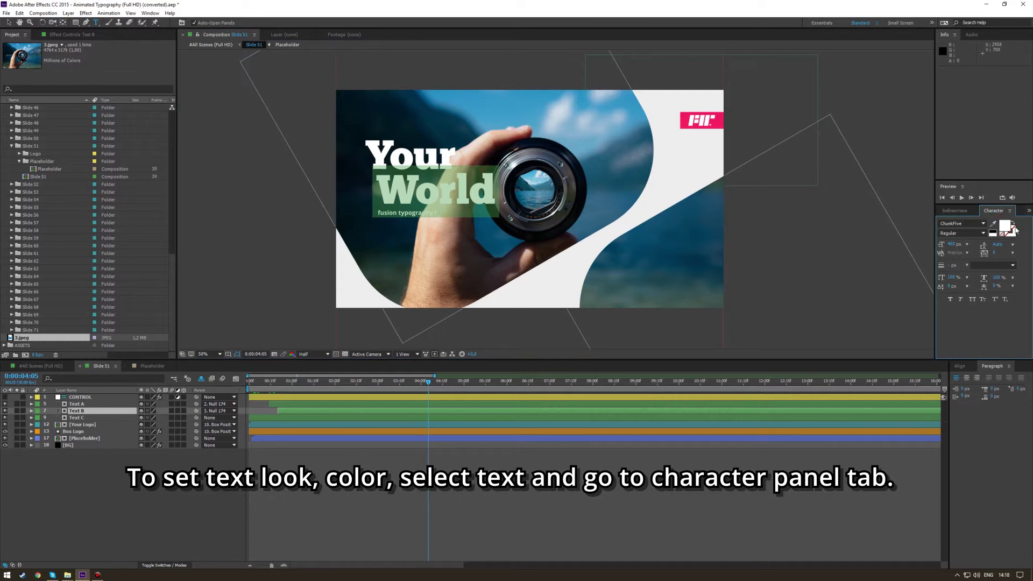
left_click(1005, 225)
left_click(850, 199)
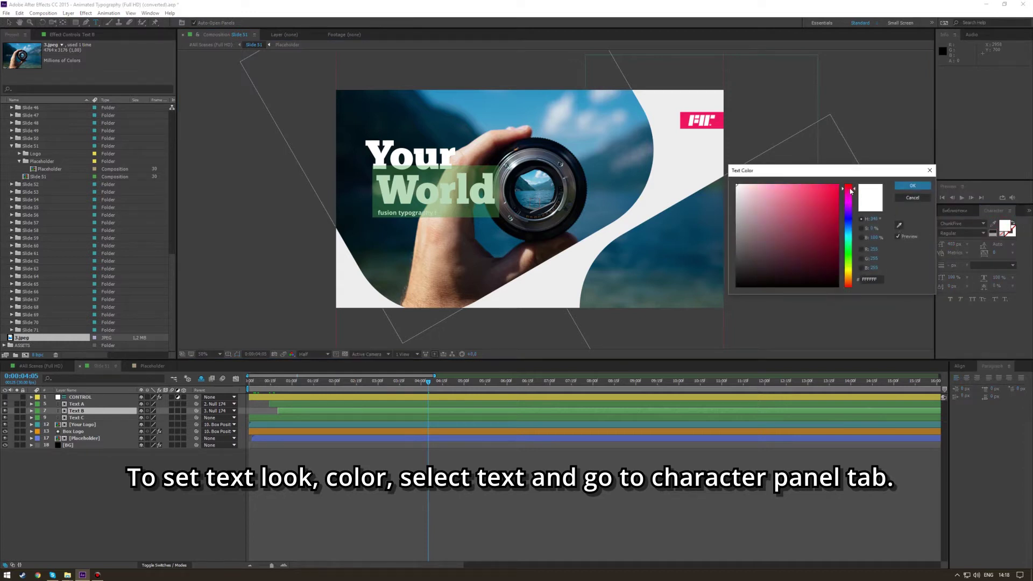
left_click(837, 189)
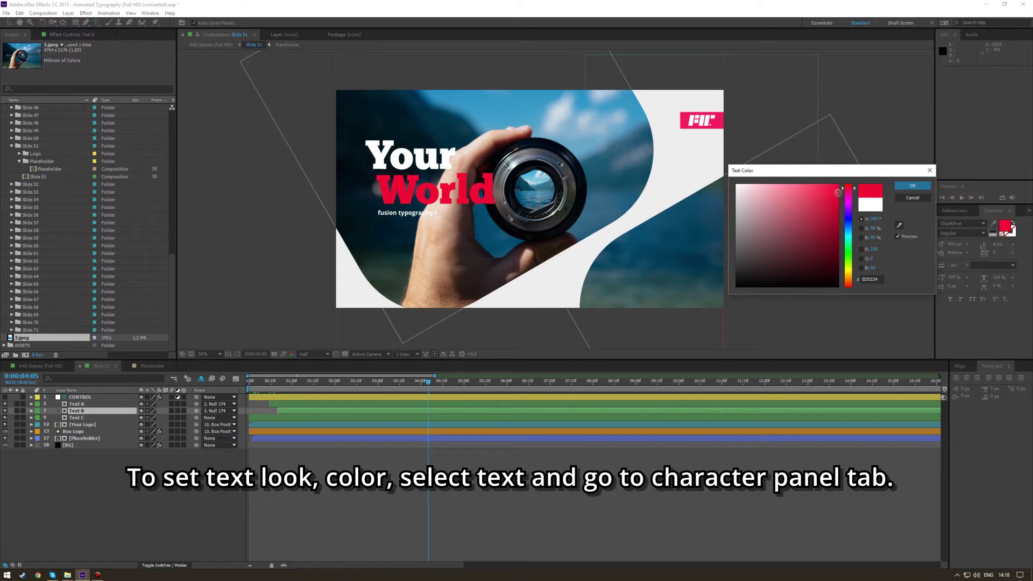
left_click(899, 226)
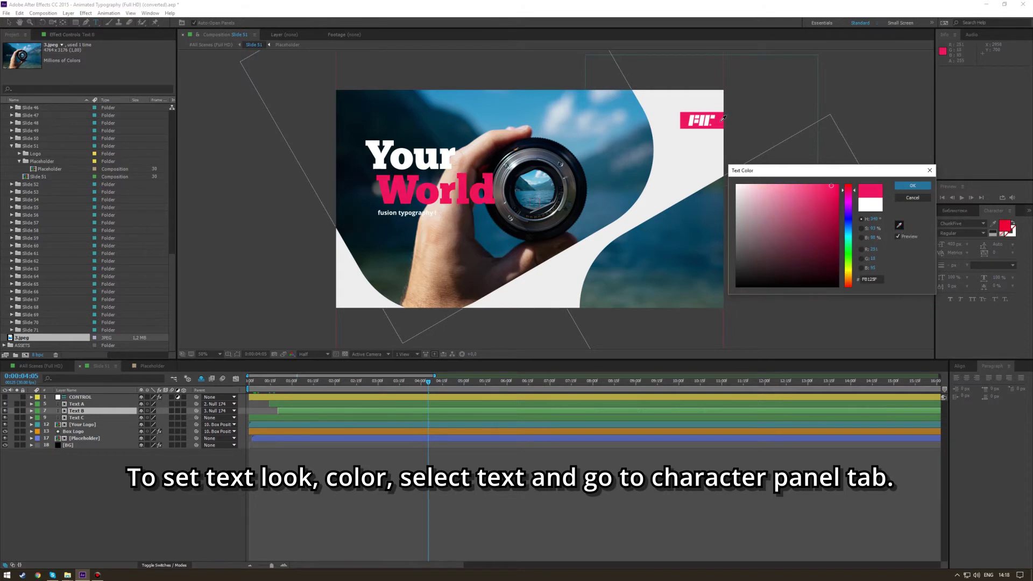
left_click(904, 186)
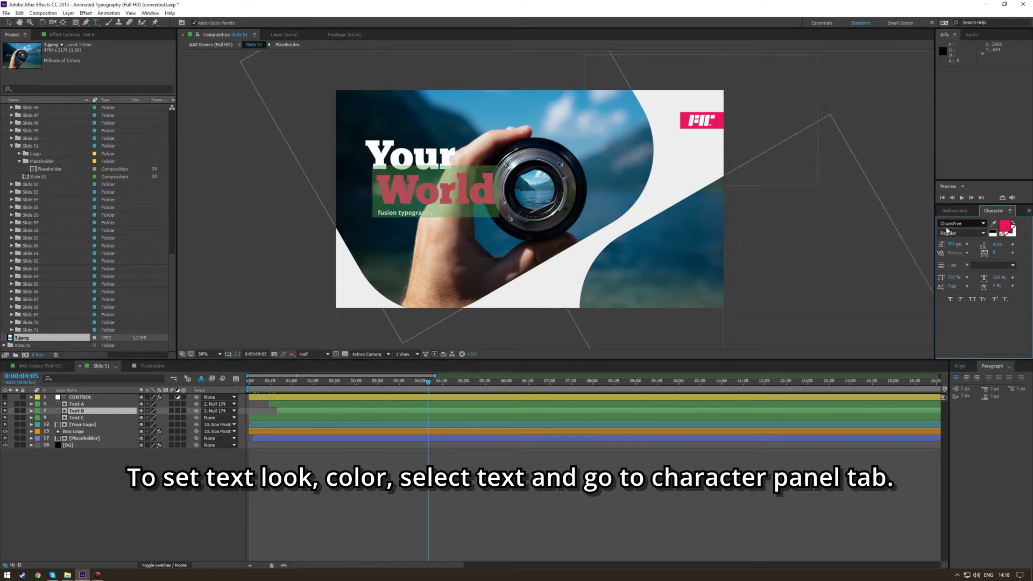
Step: Set WORLD to Montserrat Black in All Caps with tracking -30
type("Montserrat")
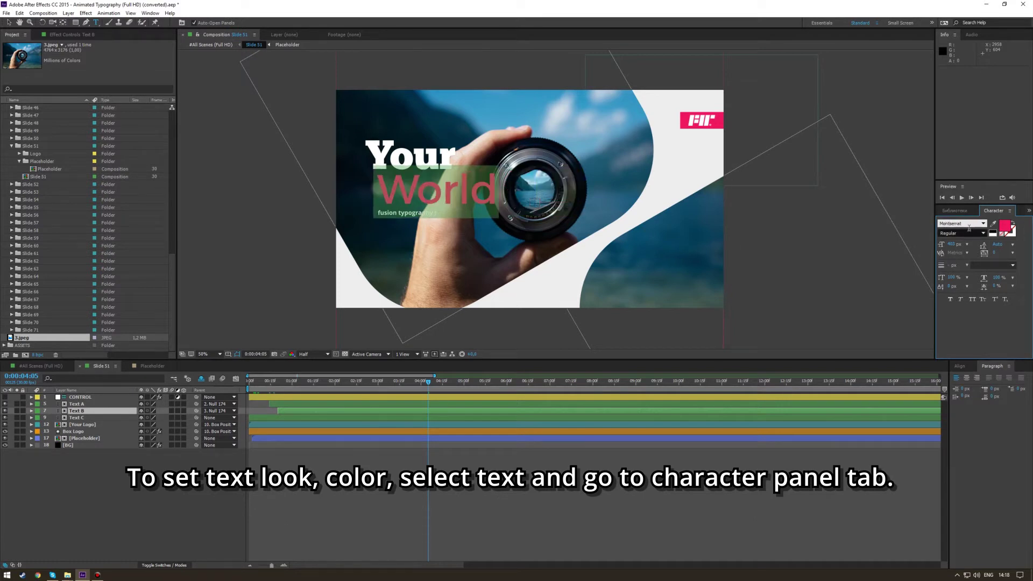
scroll(962, 233, "down", 5)
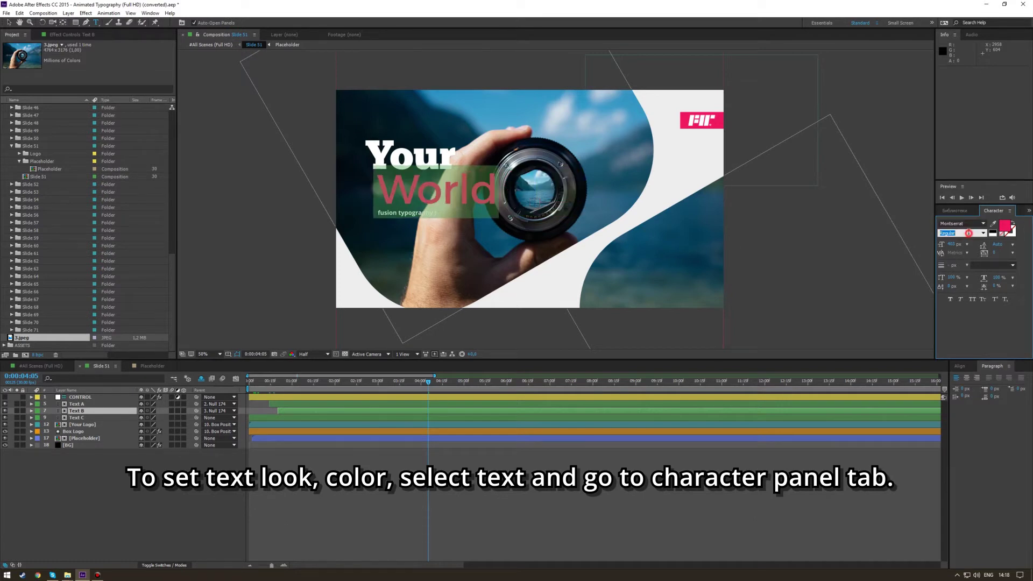
type("Black")
left_click(972, 300)
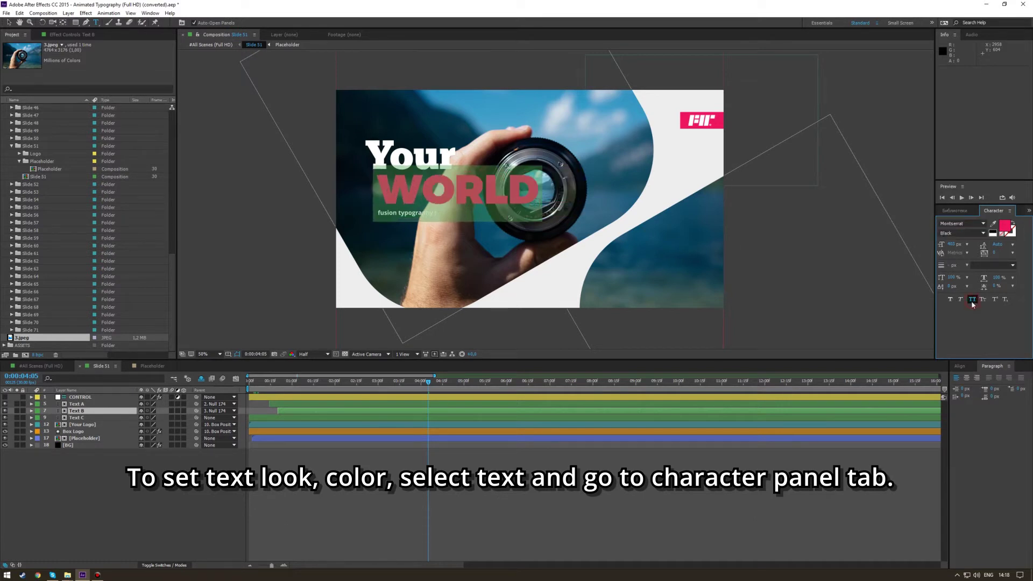
left_click(970, 233)
left_click(962, 299)
left_click(995, 253)
type("10")
key("Return")
left_click_drag(995, 252, 990, 248)
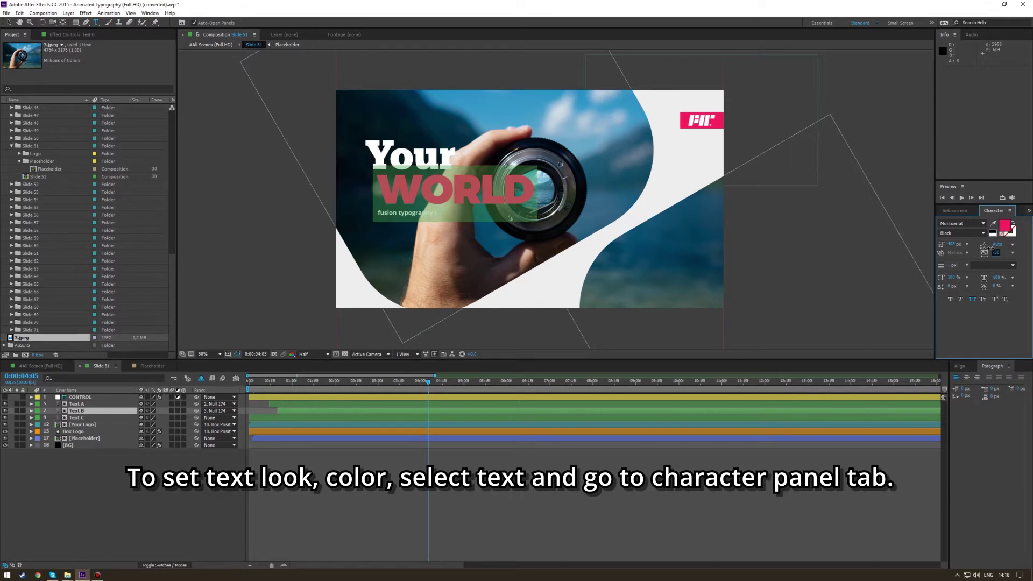
left_click(8, 22)
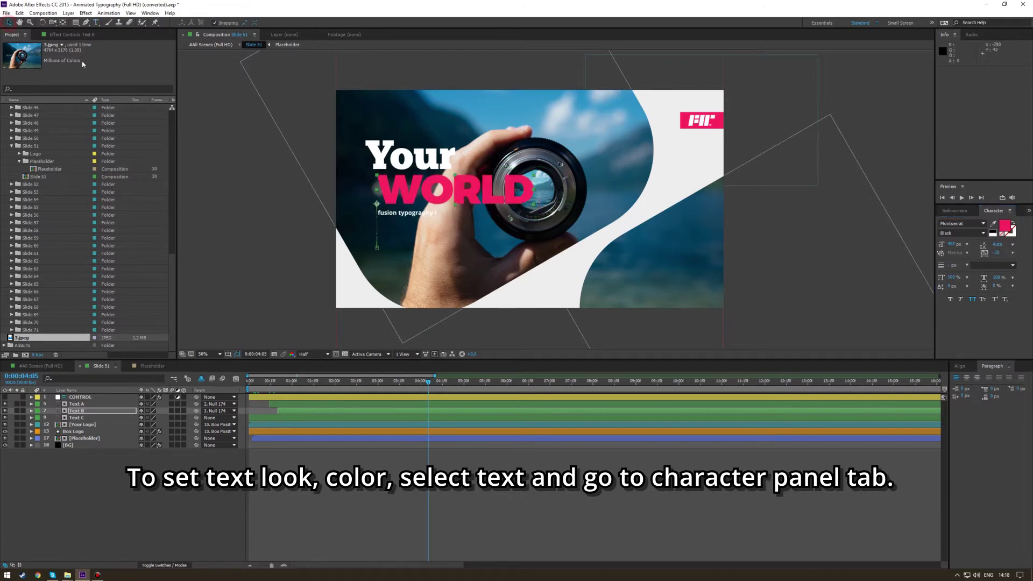
Step: Select the word 'Your' and try other fill colours, cancelling to keep it white
left_click(401, 167)
double_click(413, 157)
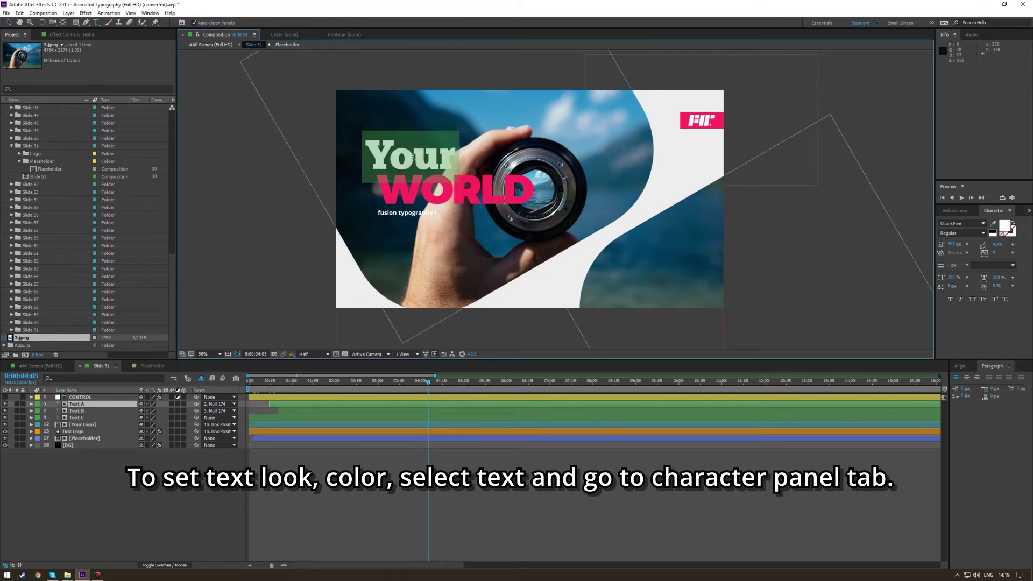
left_click(1003, 227)
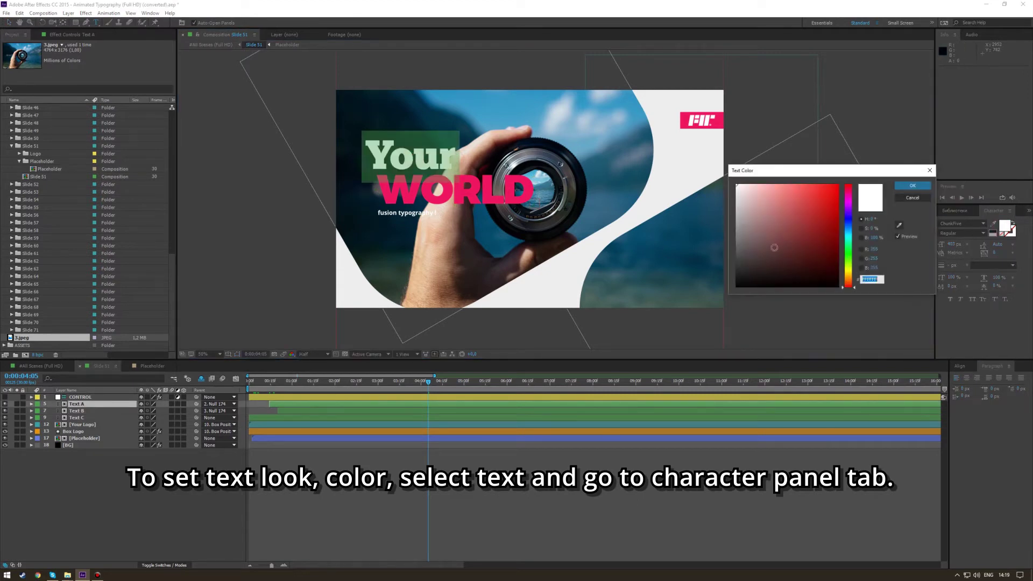
left_click(838, 228)
left_click_drag(843, 205, 848, 272)
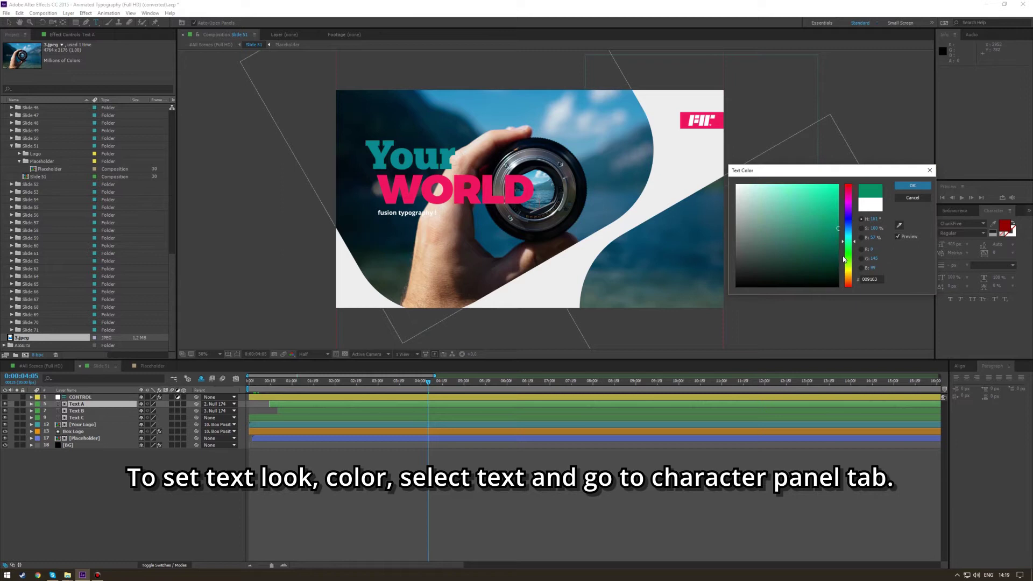
left_click(912, 197)
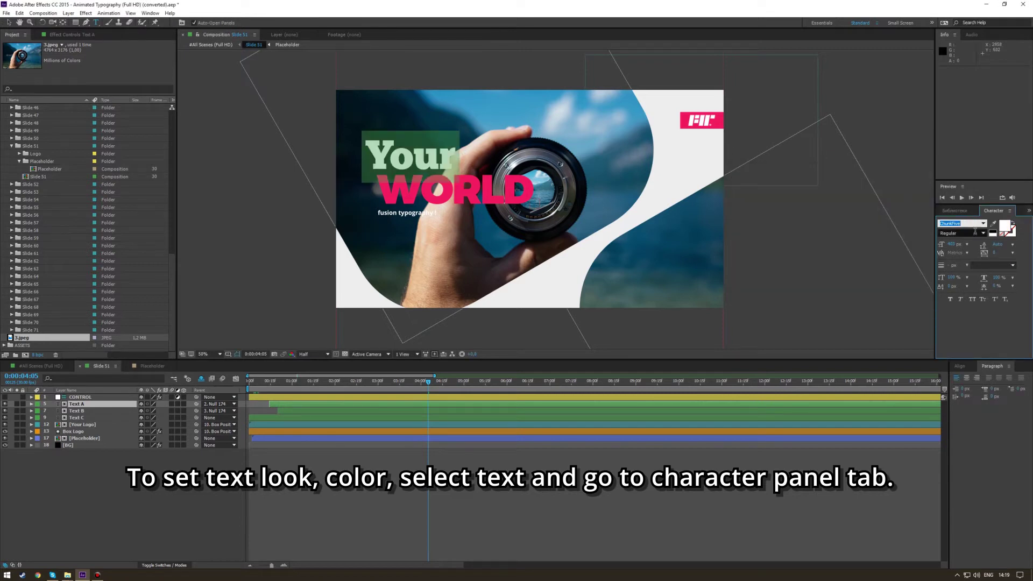
Step: Set 'Your' to the Montserrat font in ExtraLight weight
left_click(975, 234)
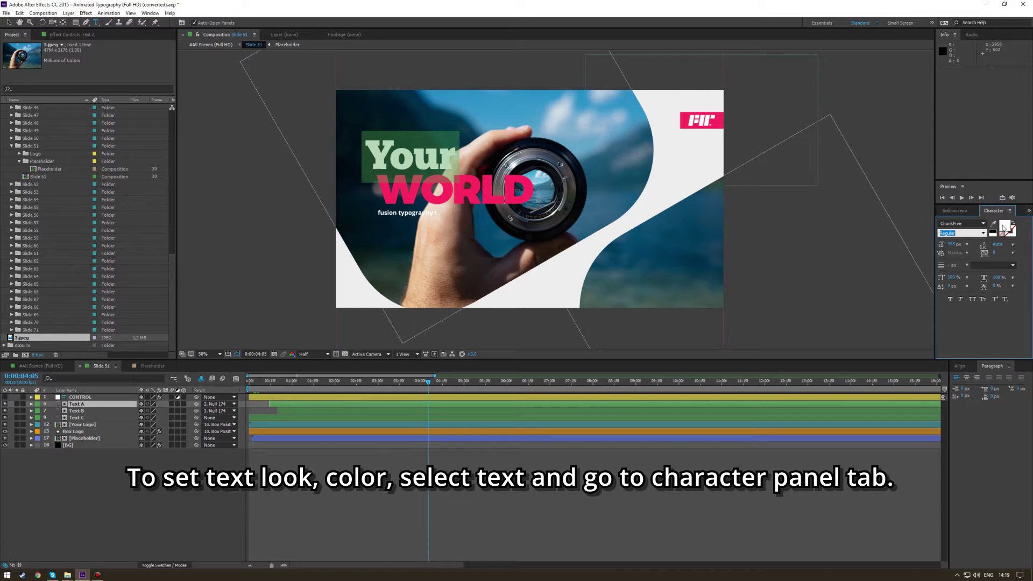
left_click(961, 224)
type("Mont")
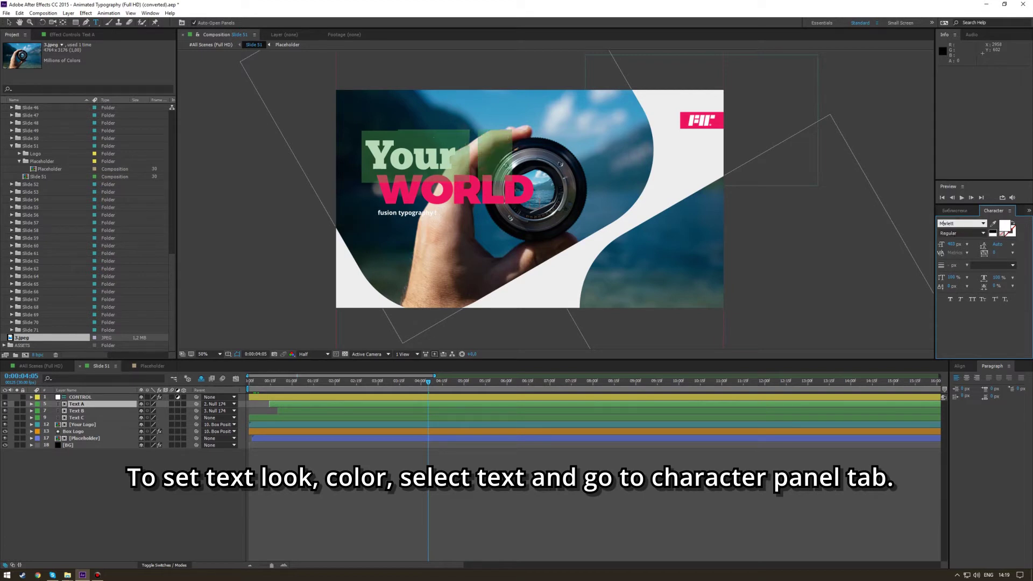
left_click(966, 233)
key("Up")
key("Up")
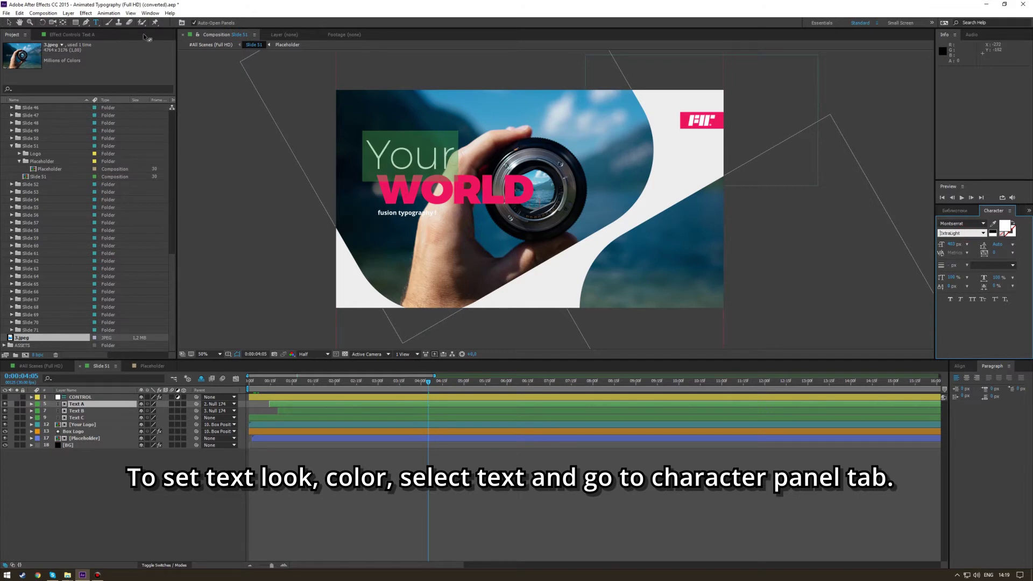
left_click(7, 23)
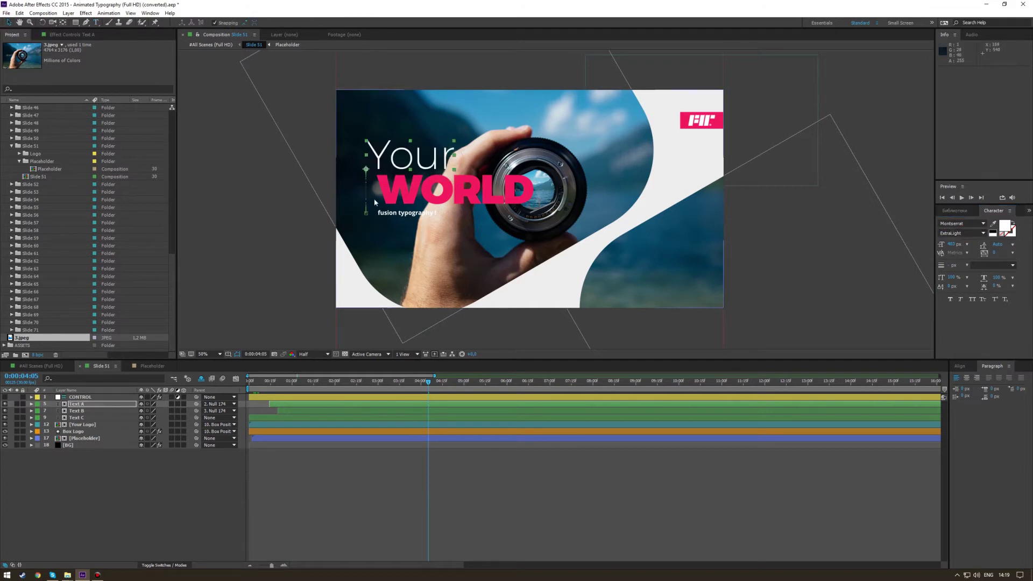
Step: Color the fusion typography subtitle with the pink eyedropped from WORLD
double_click(392, 213)
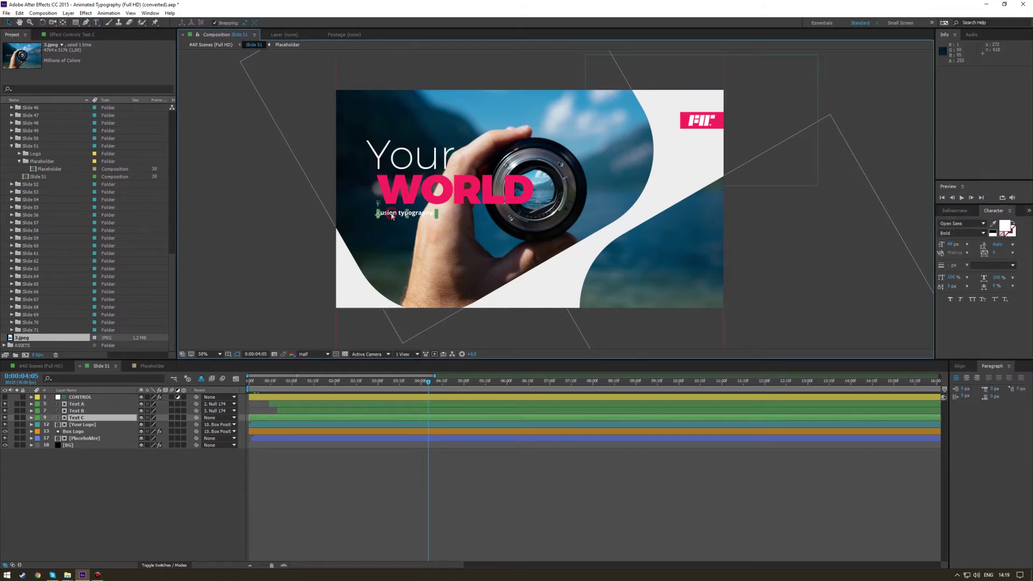
left_click(993, 228)
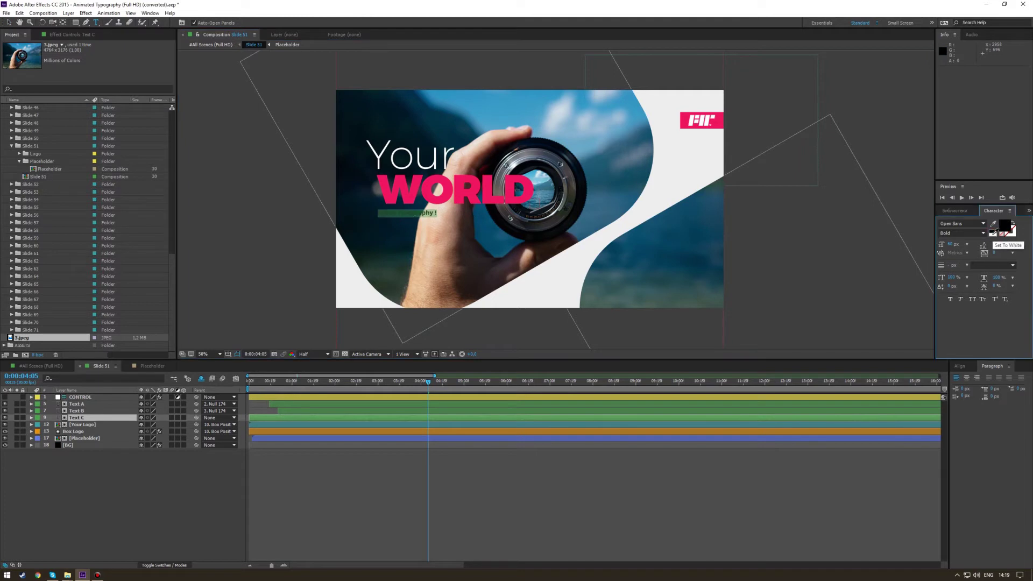
left_click(1005, 226)
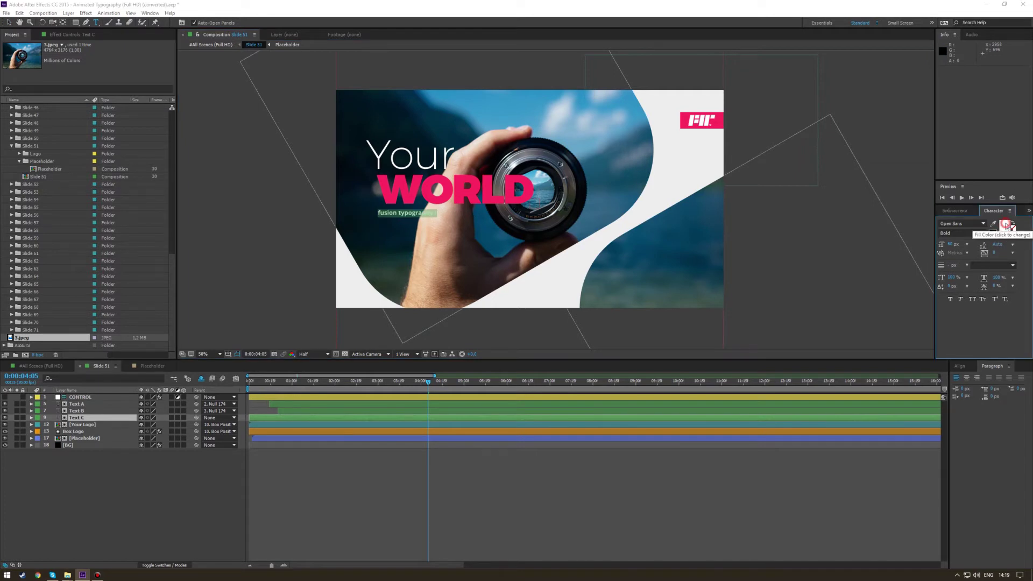
left_click(899, 225)
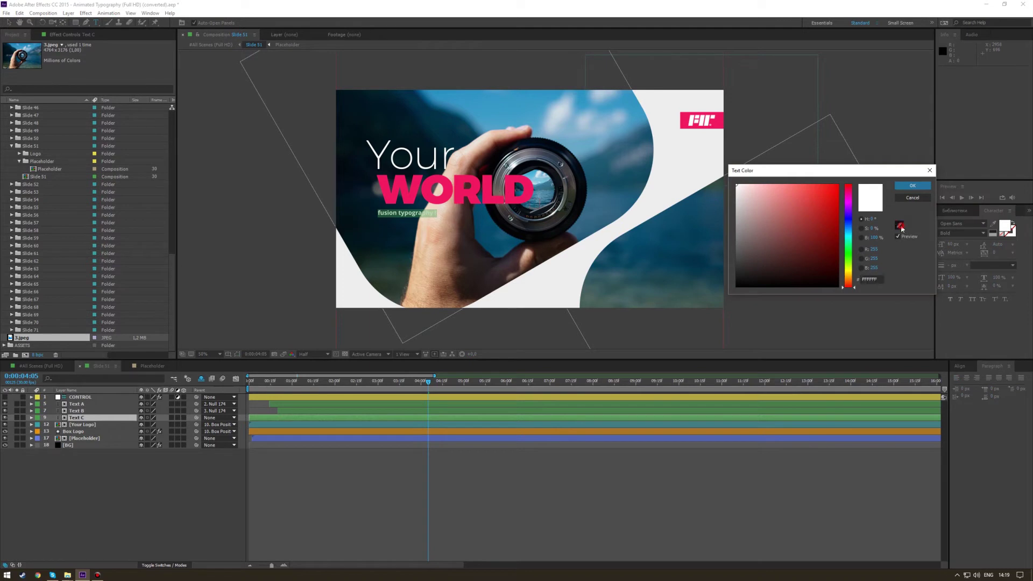
left_click(512, 186)
key("Return")
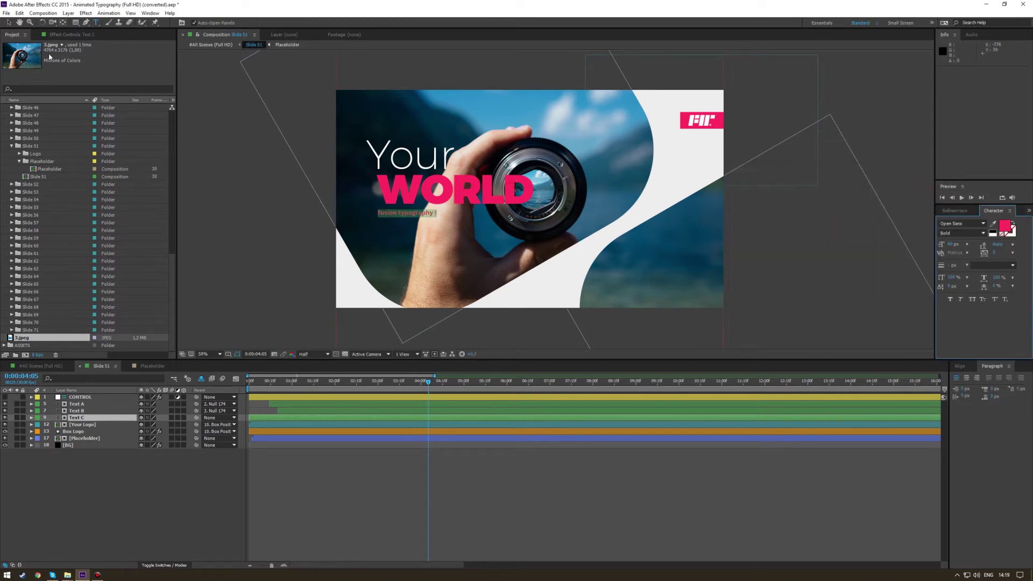
key("v")
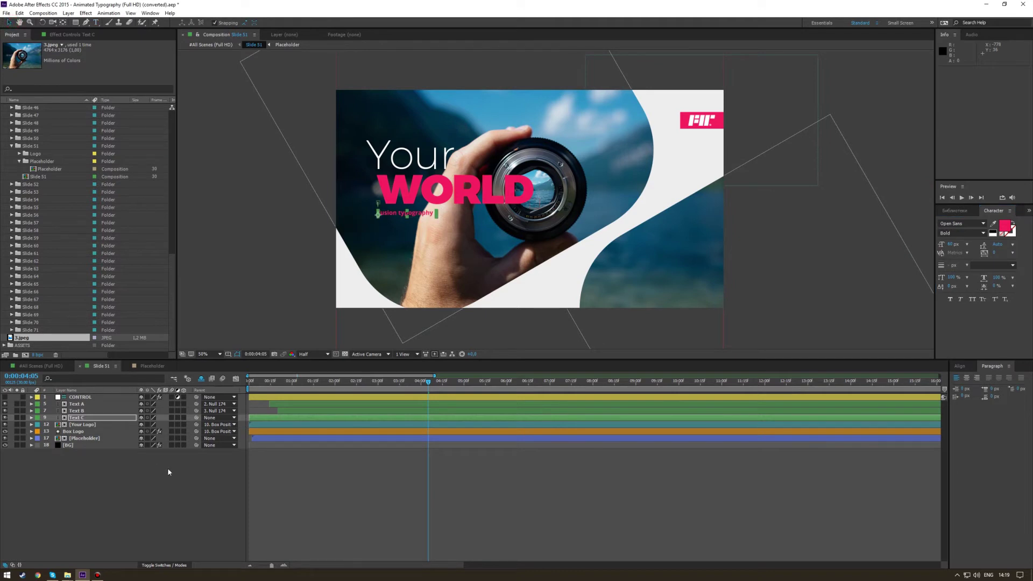
Step: Widen the subtitle's tracking to 190 and preview the slide animation
left_click_drag(997, 252, 1006, 258)
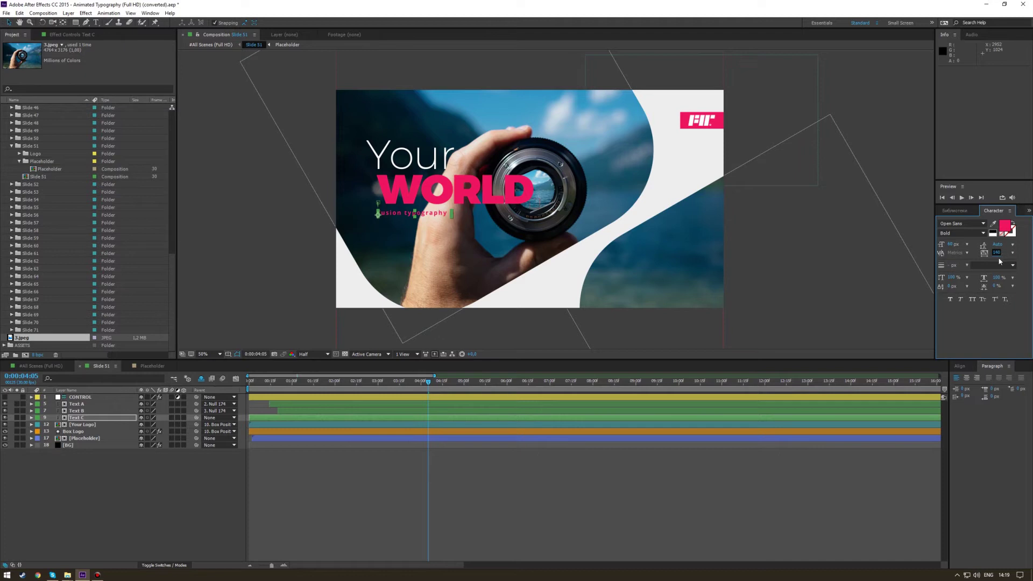
left_click(193, 498)
key("space")
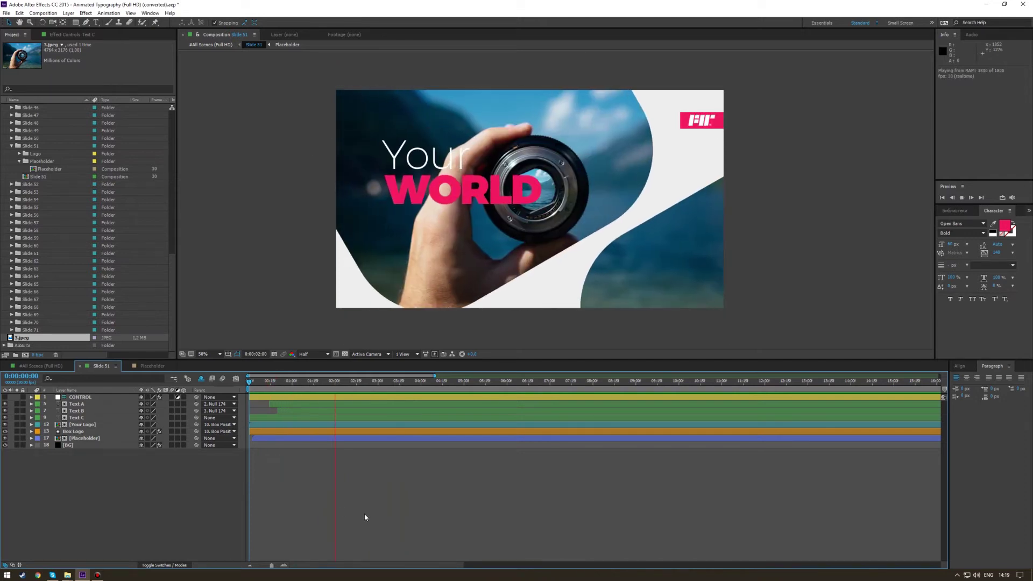
key("space")
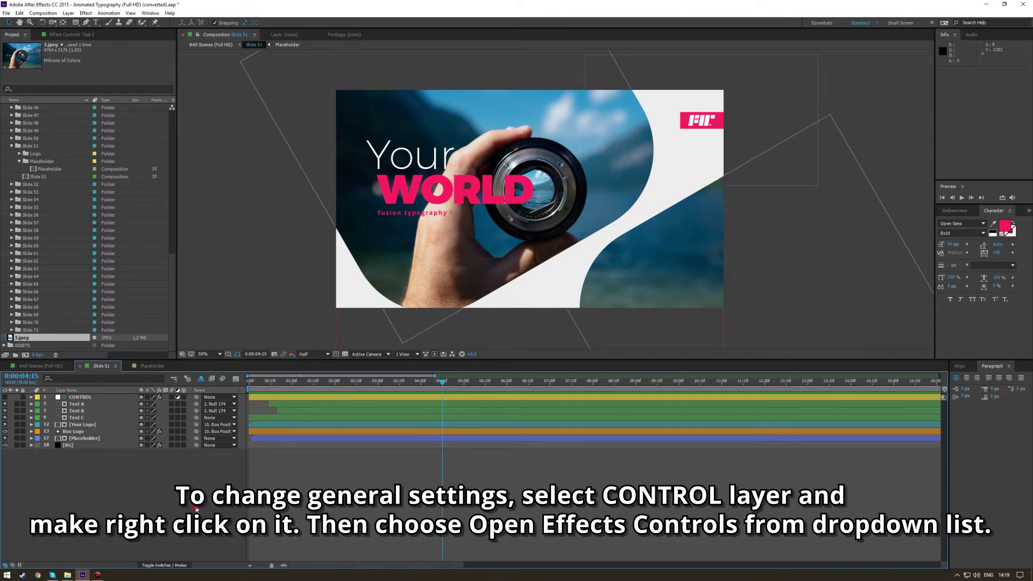
Step: In the CONTROL layer's Effect Controls, set BG Color to pale blue E0ECFF
left_click(81, 398)
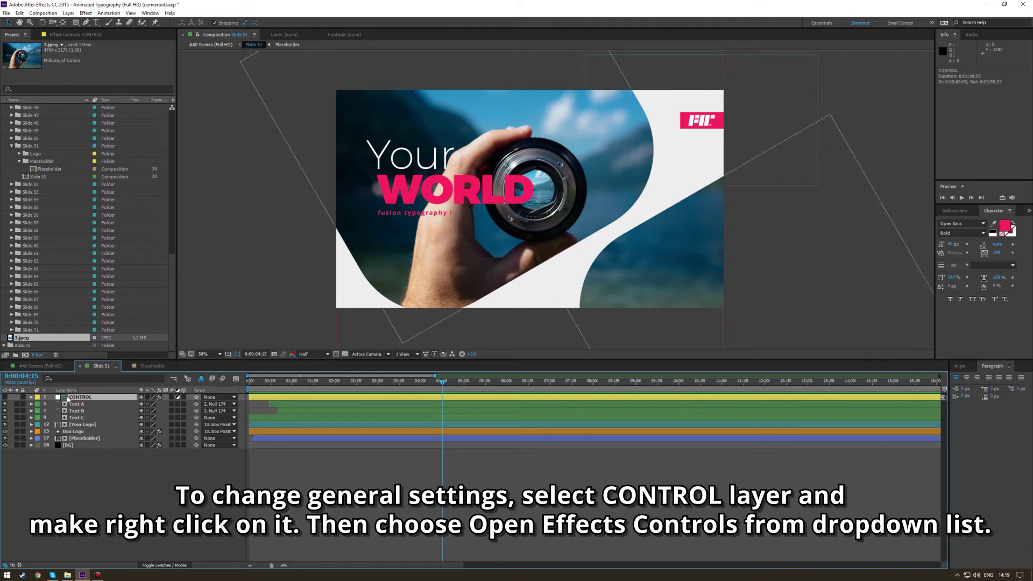
right_click(83, 400)
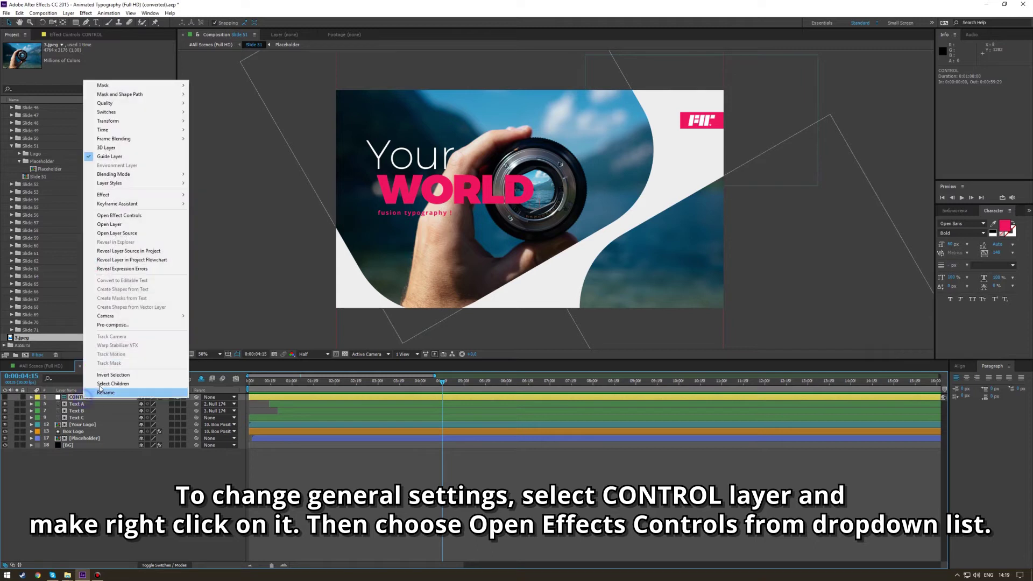
left_click(113, 217)
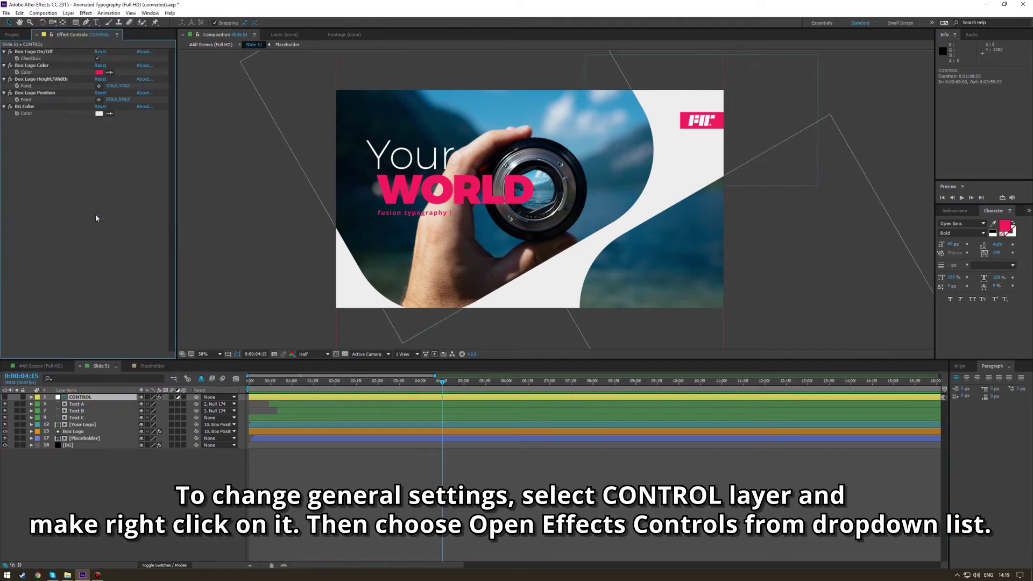
left_click(60, 109)
left_click(99, 114)
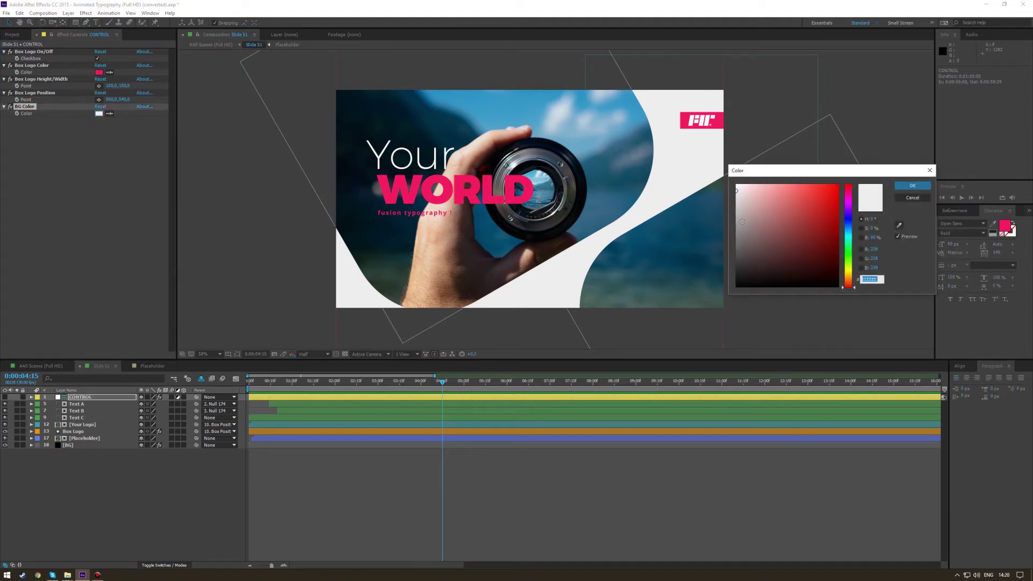
left_click(736, 285)
mouse_move(848, 220)
left_mouse_down()
mouse_move(860, 157)
mouse_move(746, 103)
left_mouse_up()
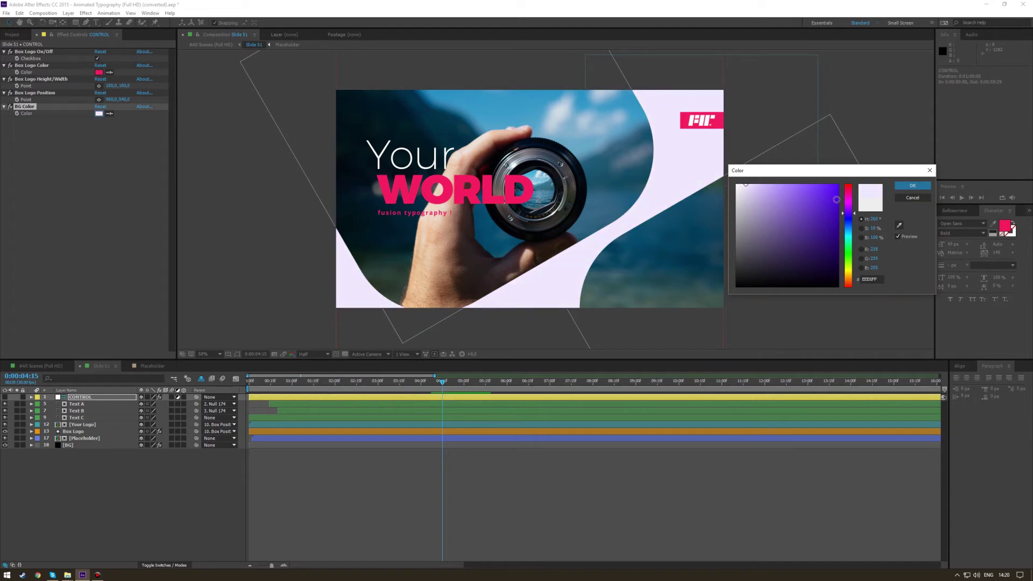
left_click_drag(848, 213, 848, 224)
left_click_drag(764, 193, 748, 143)
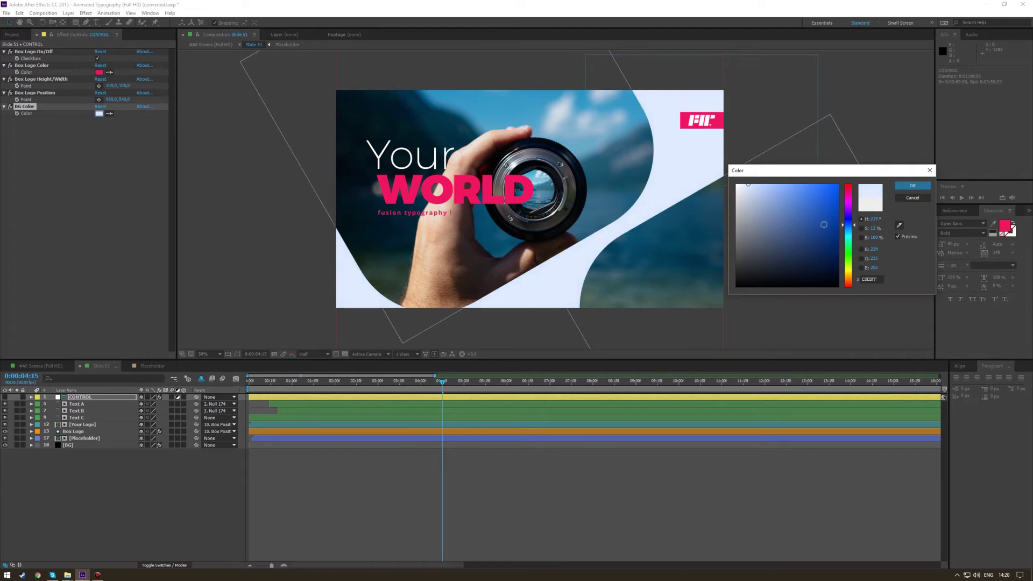
left_click_drag(848, 232, 848, 228)
left_click(912, 186)
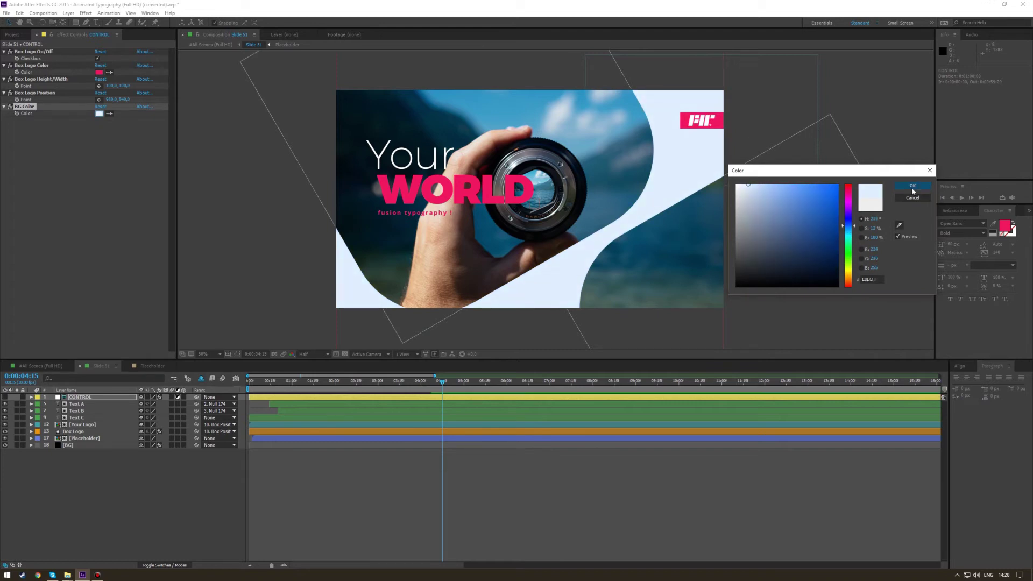
Step: Toggle the logo box off and on, then set Box Logo Color to blue 1296FB
left_click(42, 53)
left_click(98, 59)
left_click(97, 58)
left_click(97, 59)
left_click(98, 59)
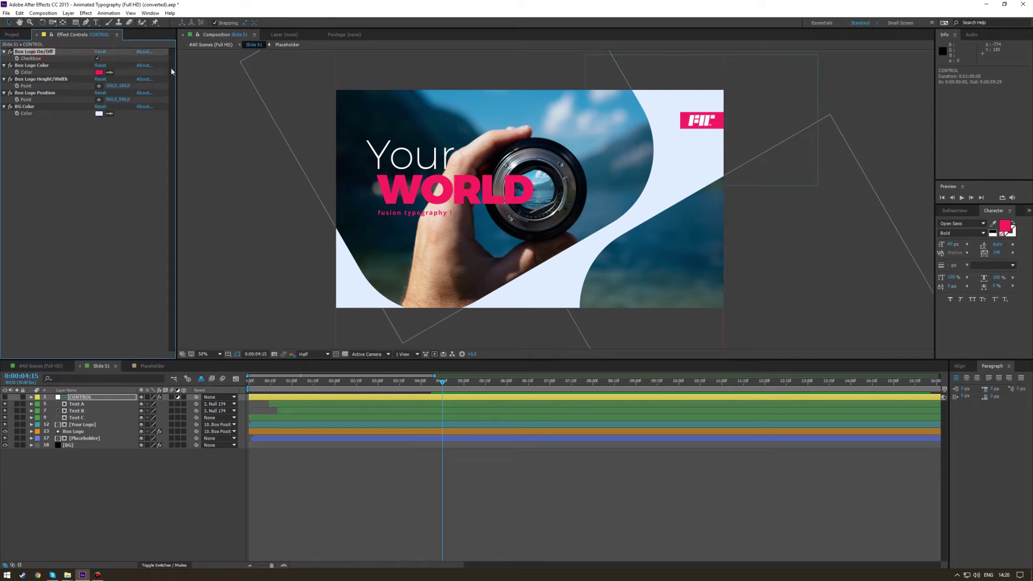
left_click(42, 65)
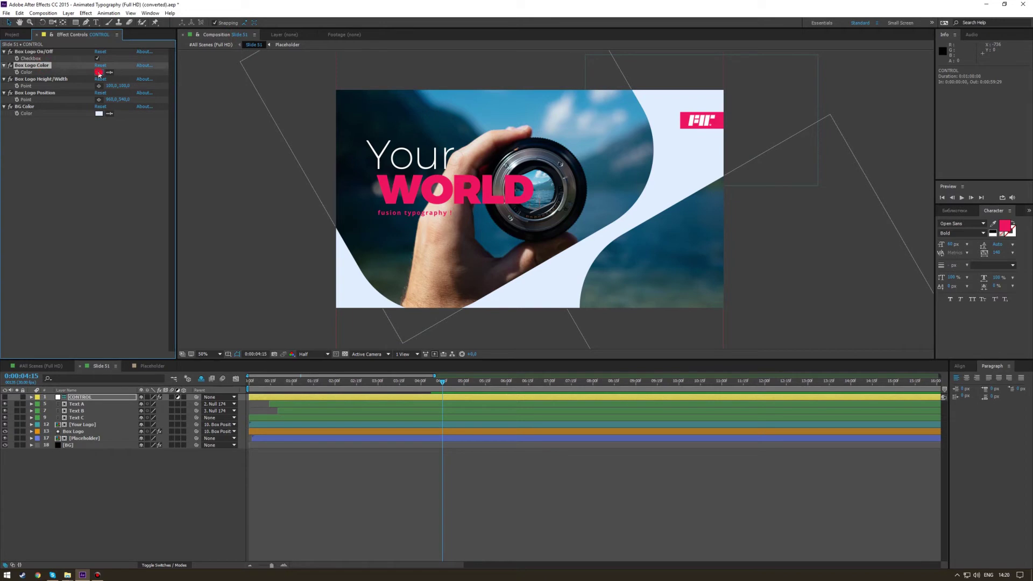
left_click(99, 72)
left_click_drag(843, 208, 847, 230)
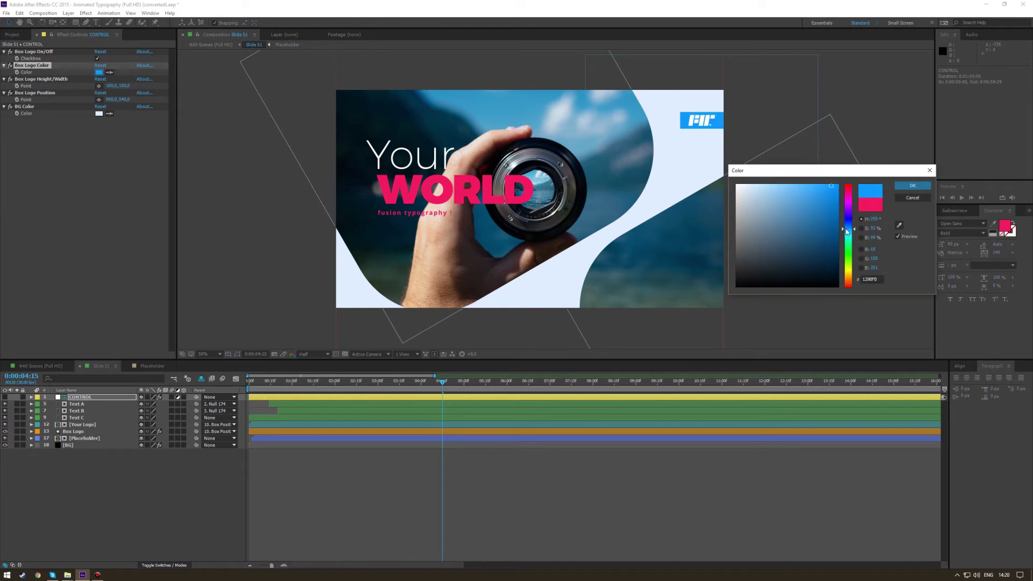
left_click(912, 185)
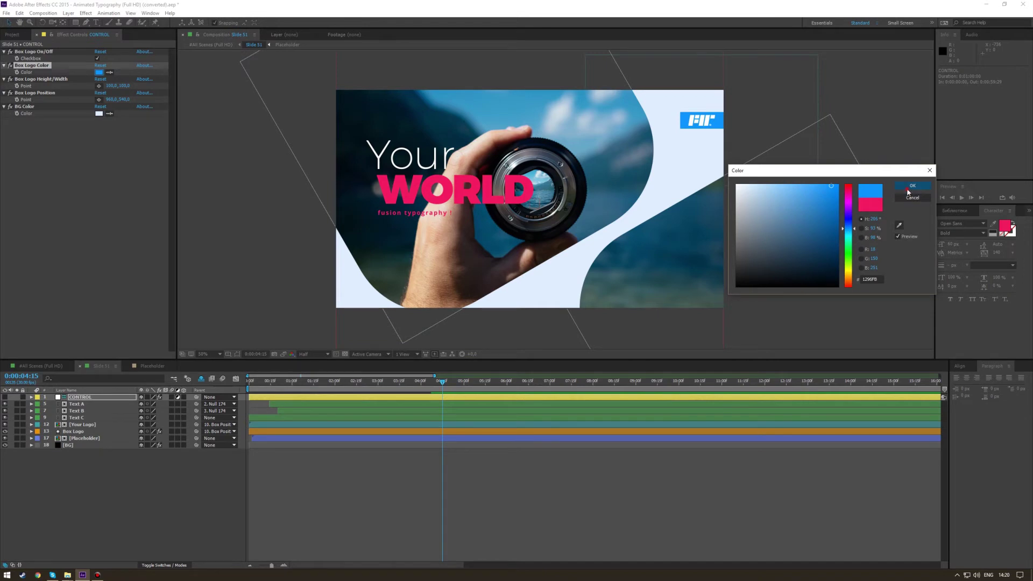
Step: Undo a trial resize, return the logo box to the top right, and preview
mouse_move(125, 88)
left_mouse_down()
mouse_move(62, 86)
mouse_move(162, 96)
left_mouse_up()
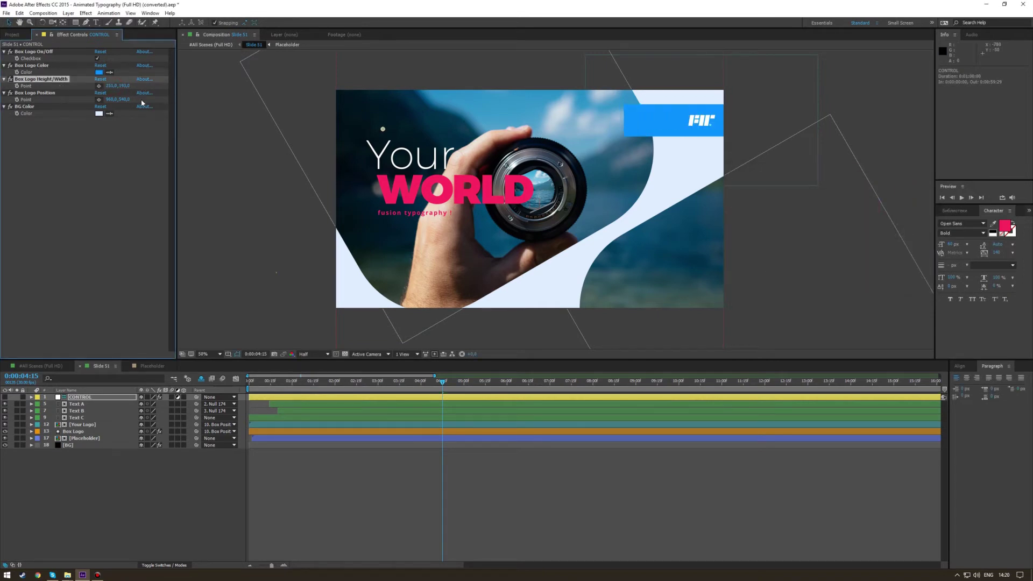
key("ctrl+z")
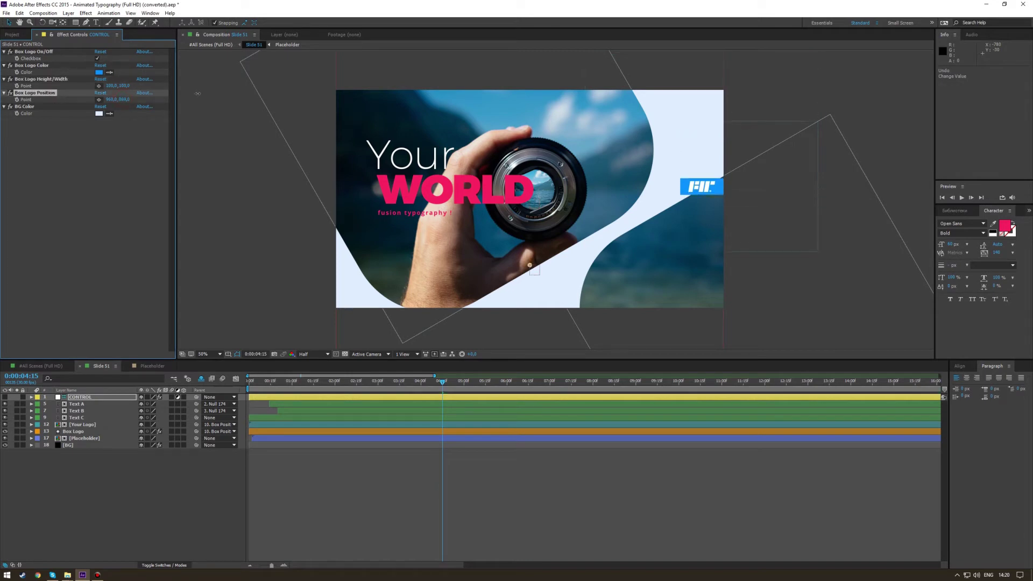
left_click(99, 100)
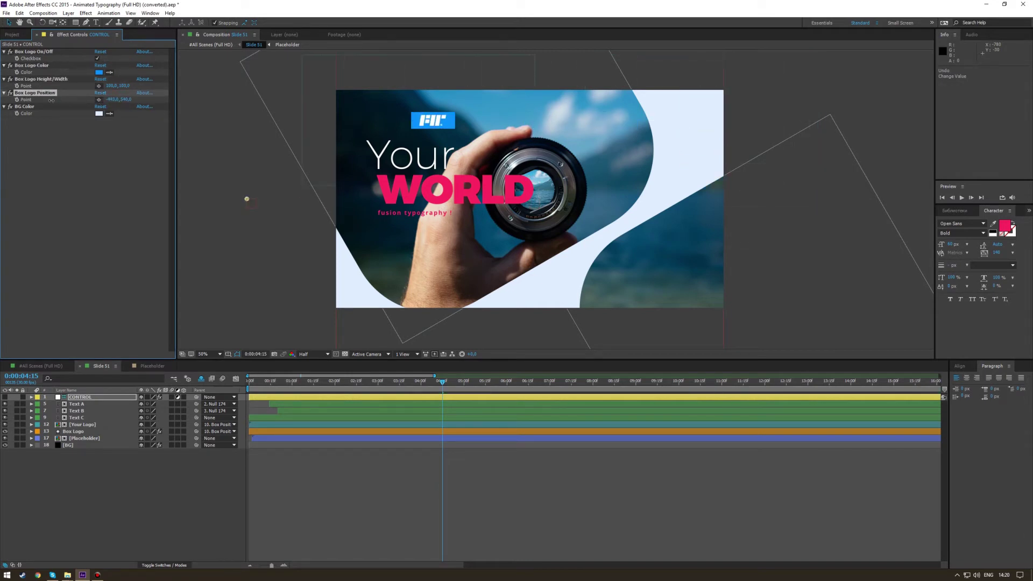
left_click_drag(39, 101, 116, 122)
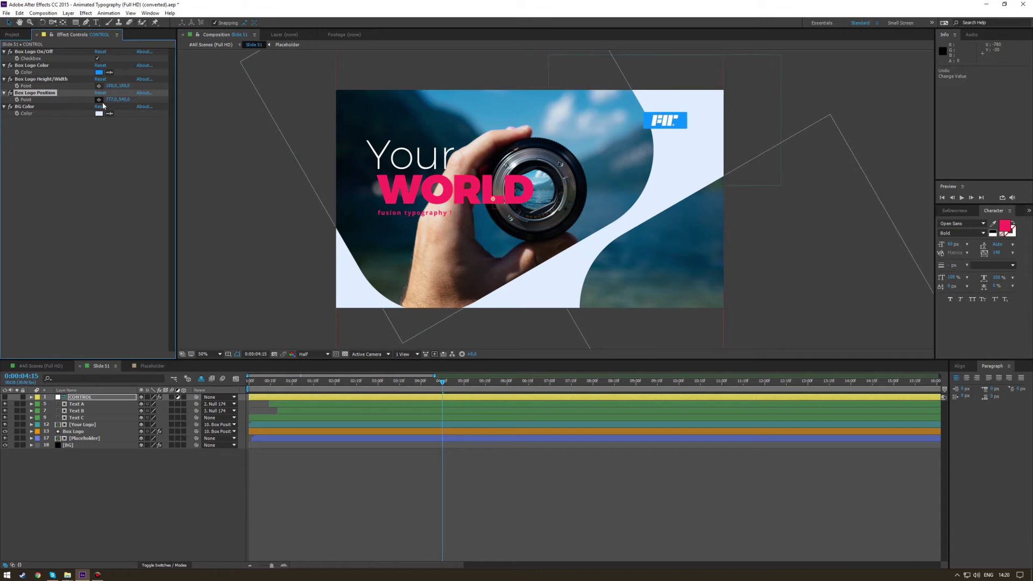
left_click(113, 134)
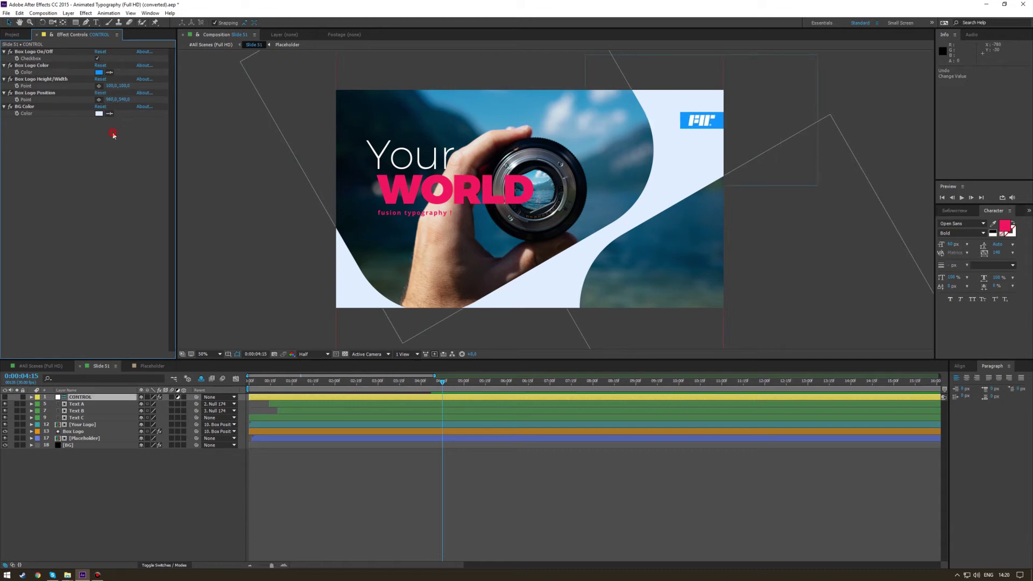
left_click(135, 512)
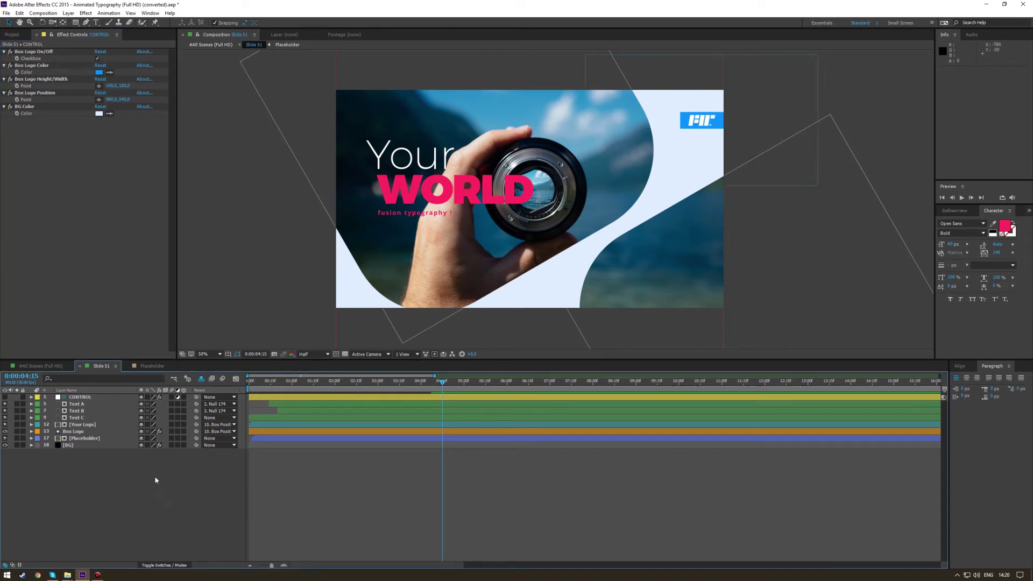
key("space")
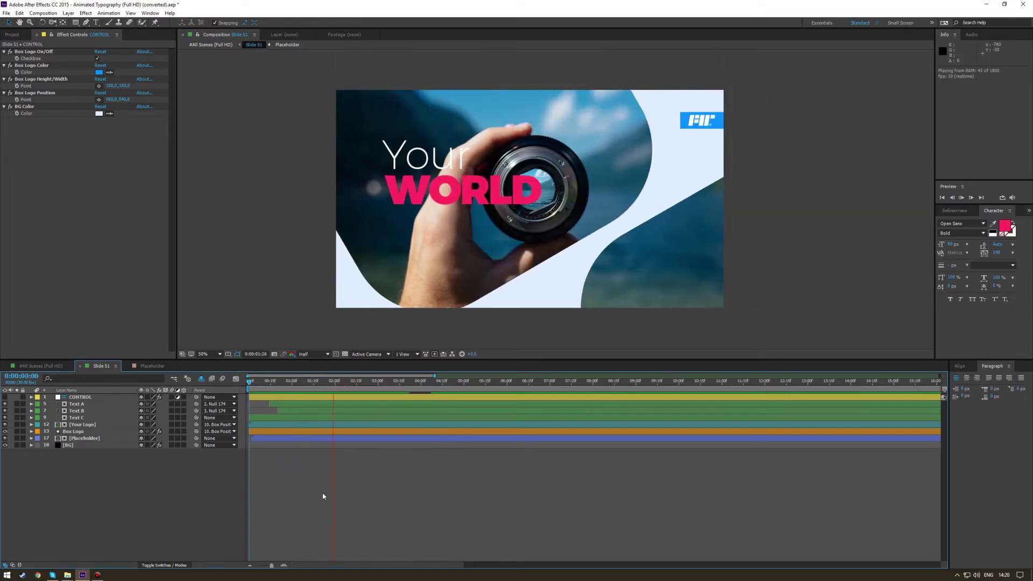
Step: Stop the preview and select the Your Logo composition inside Slide 51's Logo folder
key("space")
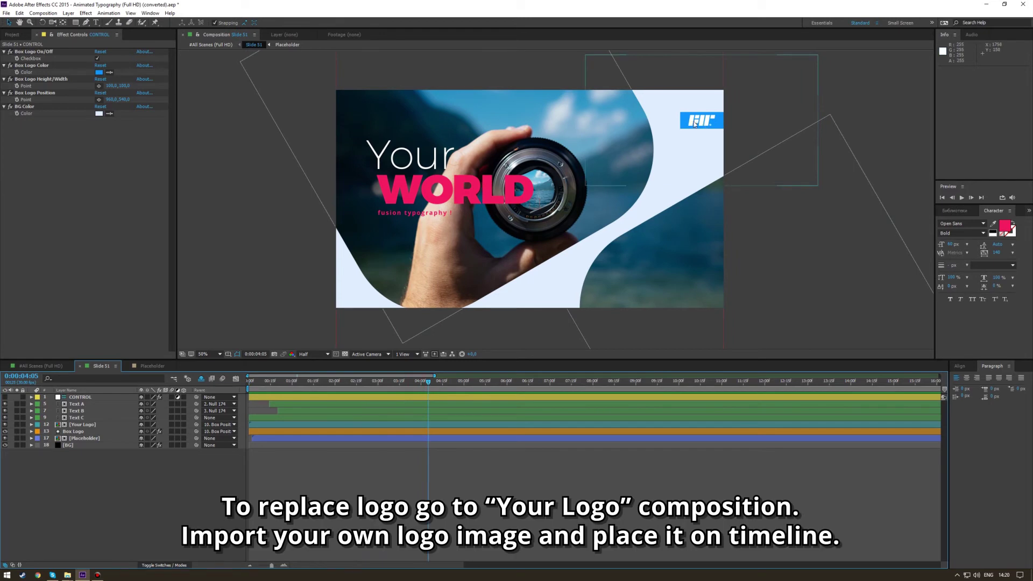
key("ctrl+0")
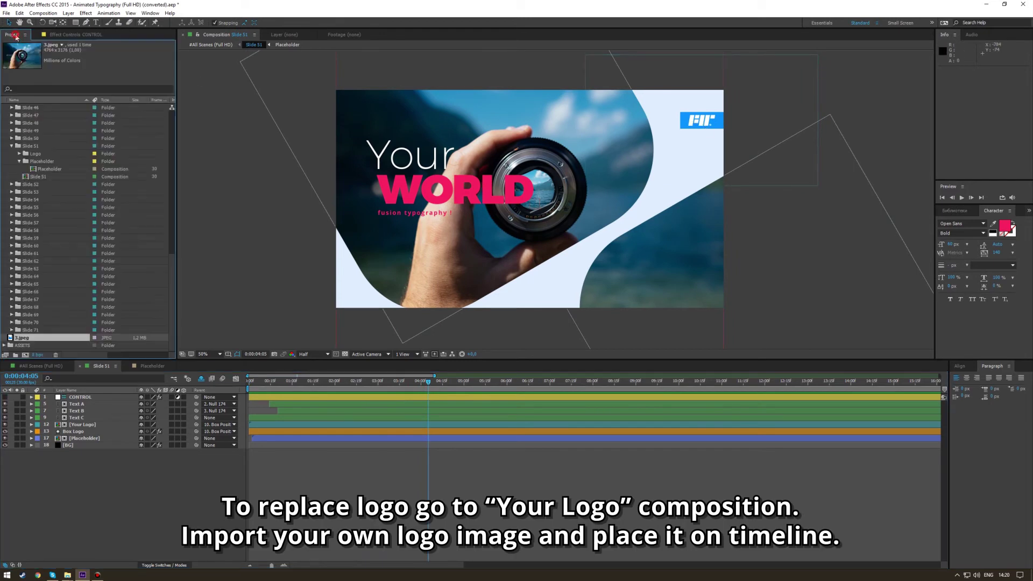
left_click(35, 147)
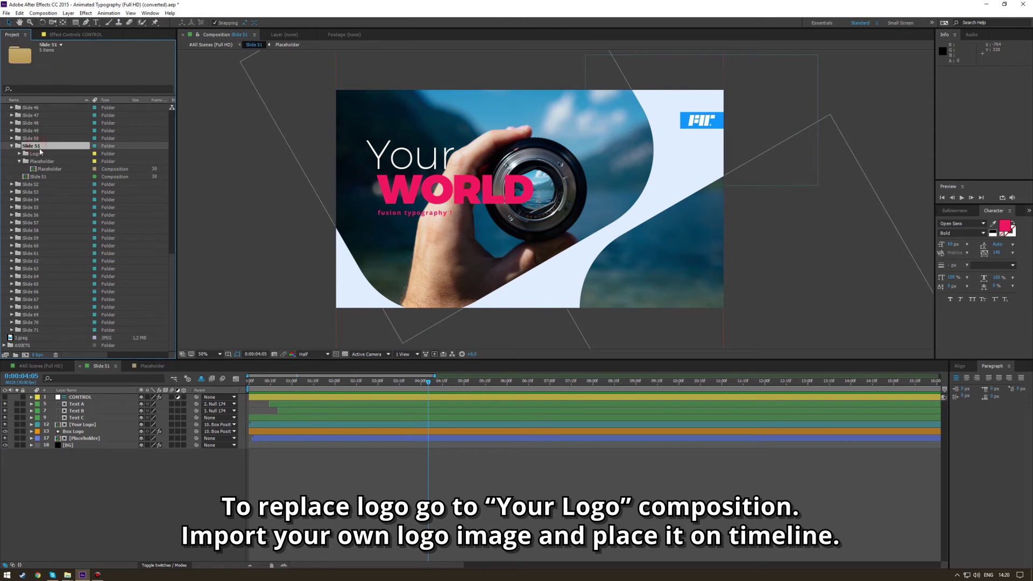
left_click(43, 161)
left_click(35, 154)
left_click(18, 154)
left_click(43, 162)
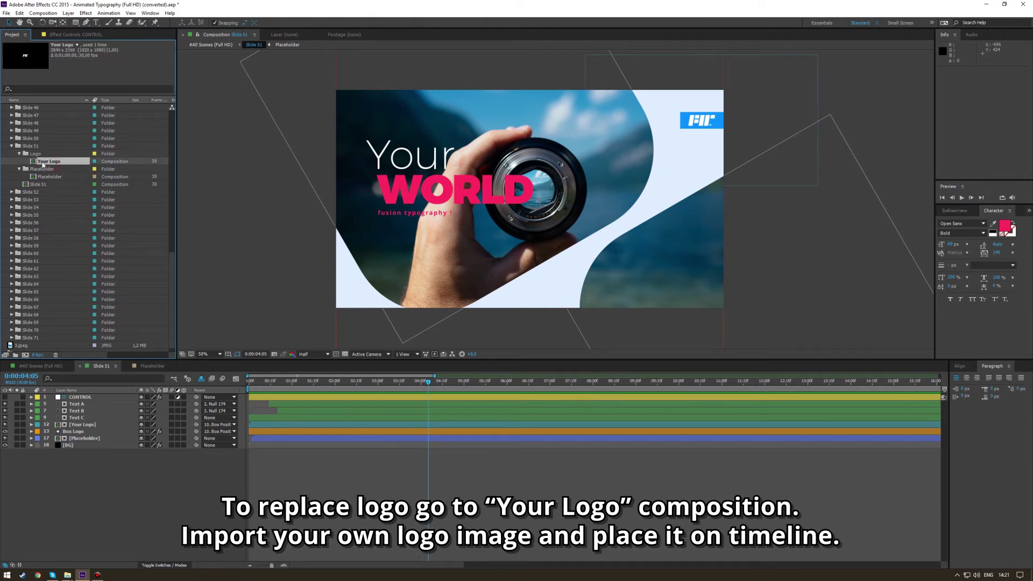
Step: Open the Your Logo composition and import Logo_1.png into the project
double_click(54, 162)
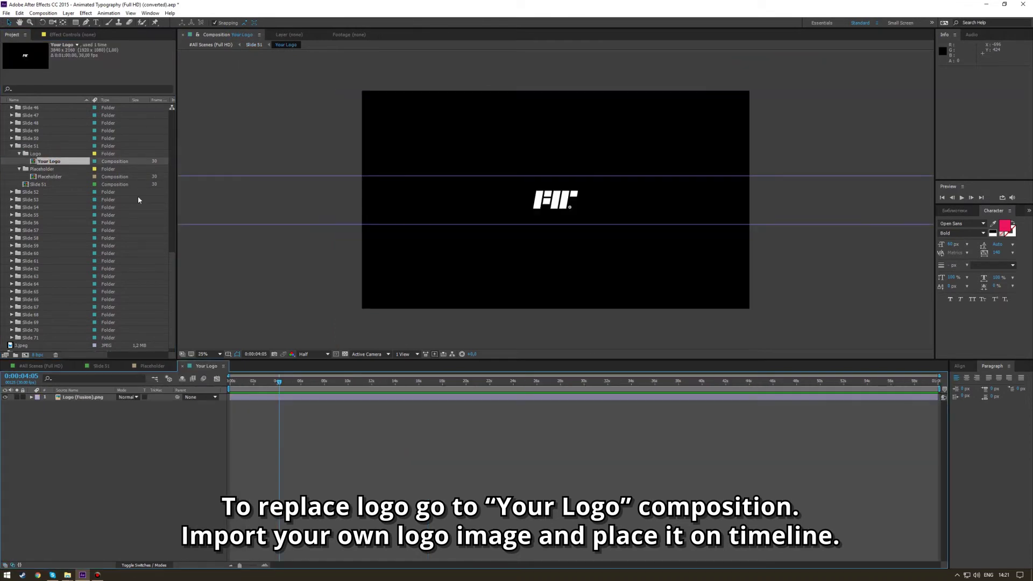
right_click(2, 179)
mouse_move(27, 219)
left_click(122, 218)
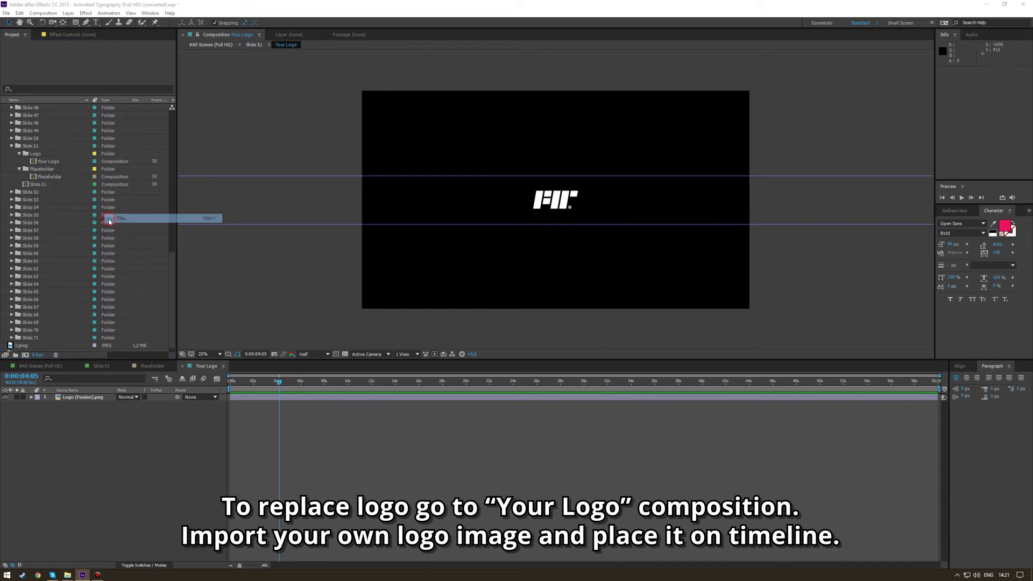
left_click(691, 173)
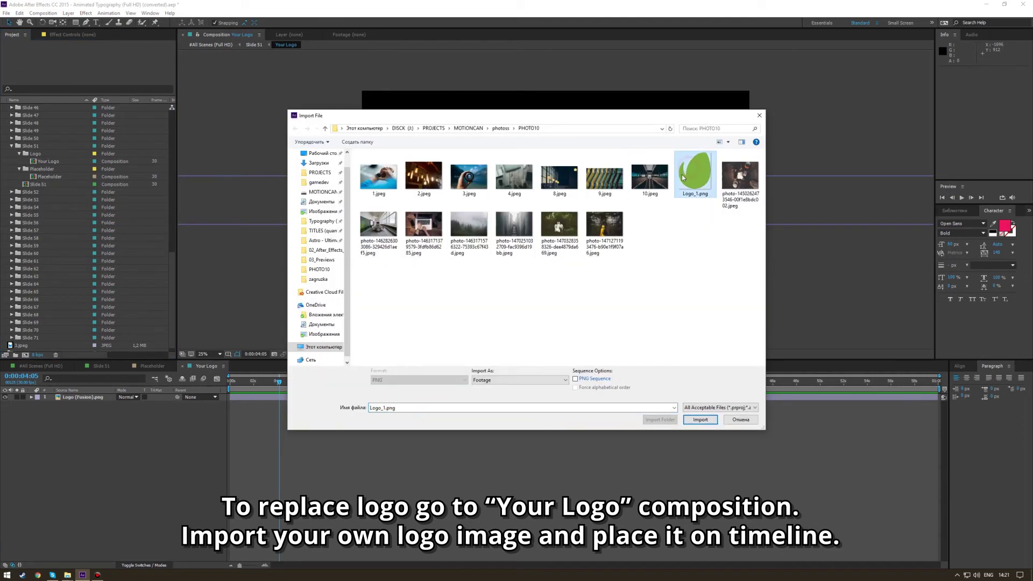
double_click(691, 179)
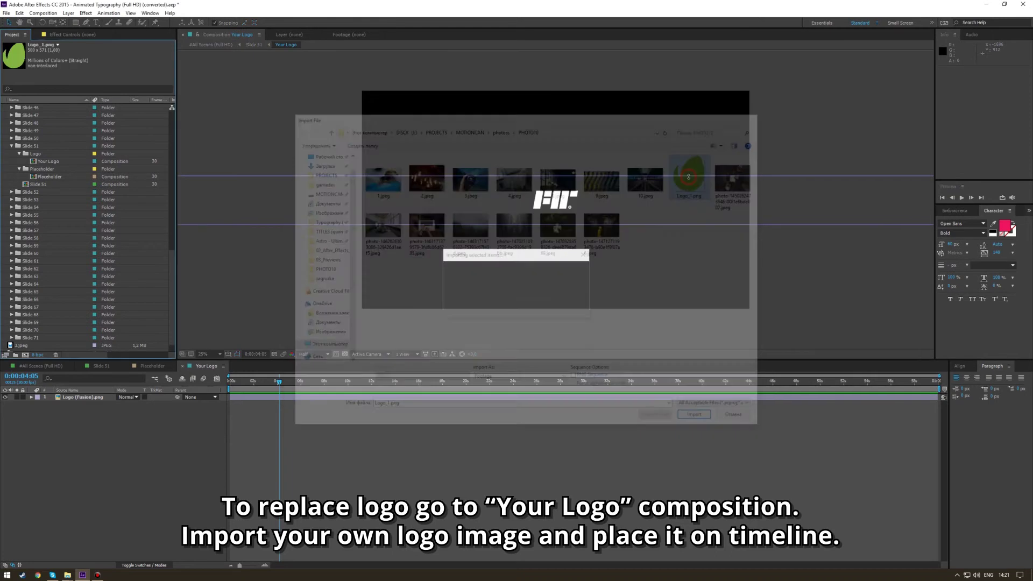
Step: Replace the Logo (Fusion).png layer with Logo_1.png and scale it to 72.2%
left_click_drag(26, 347, 74, 401)
left_click(73, 397)
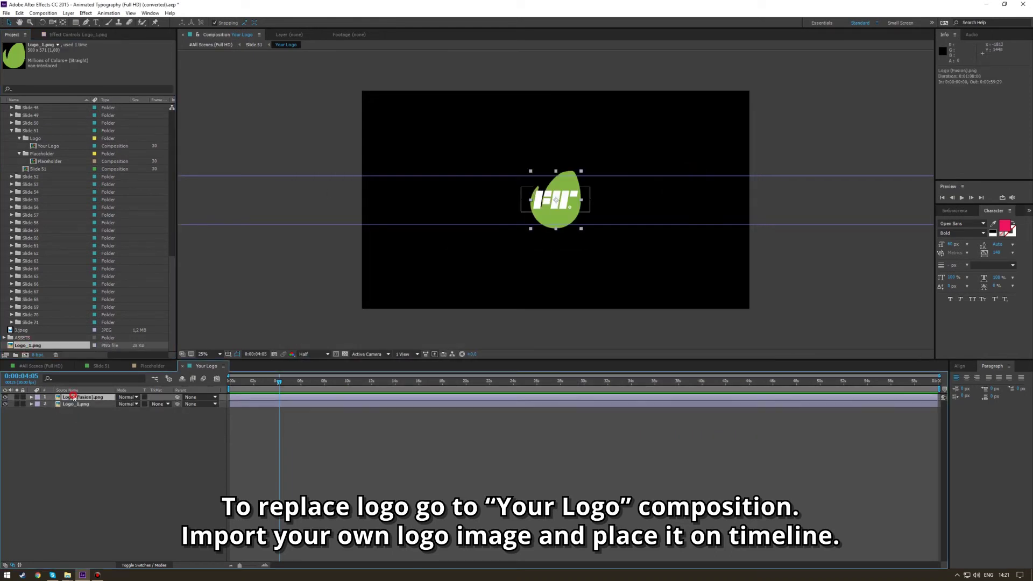
key("Delete")
left_click(32, 397)
left_click(38, 405)
left_click(60, 425)
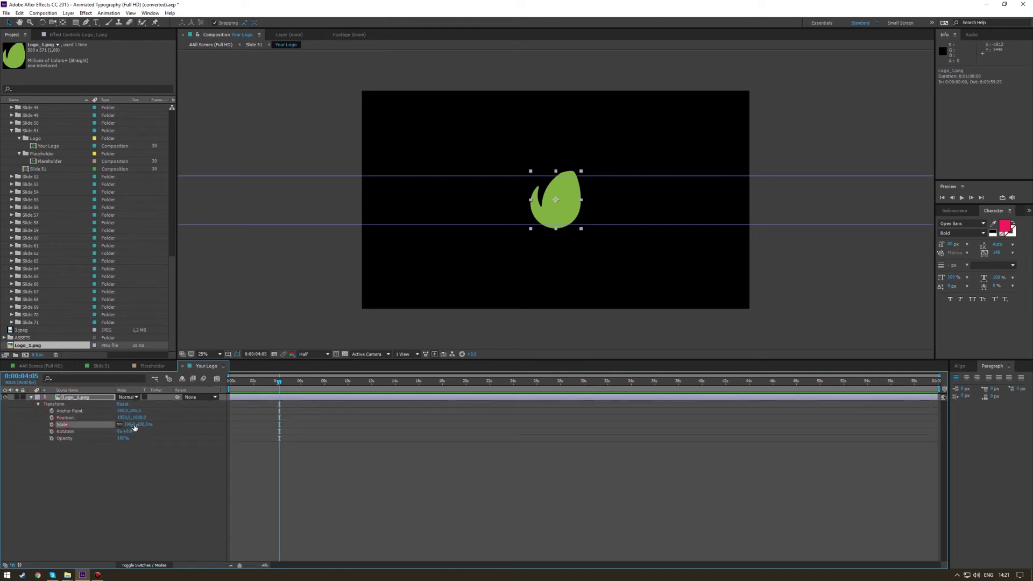
left_click_drag(127, 424, 129, 424)
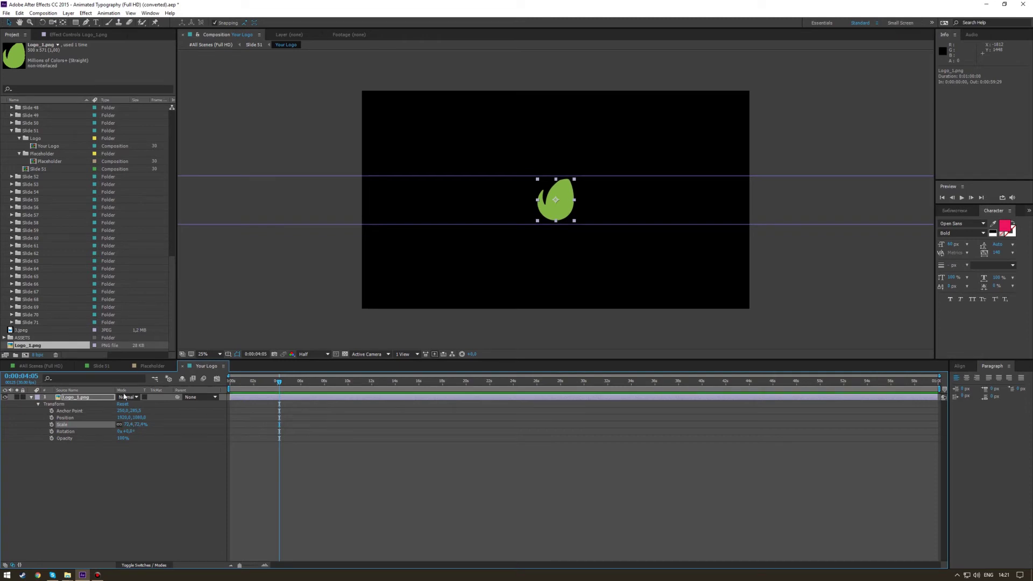
left_click_drag(129, 425, 127, 425)
Step: Return to the Slide 51 composition and zoom in on the logo box
left_click(31, 397)
left_click(52, 431)
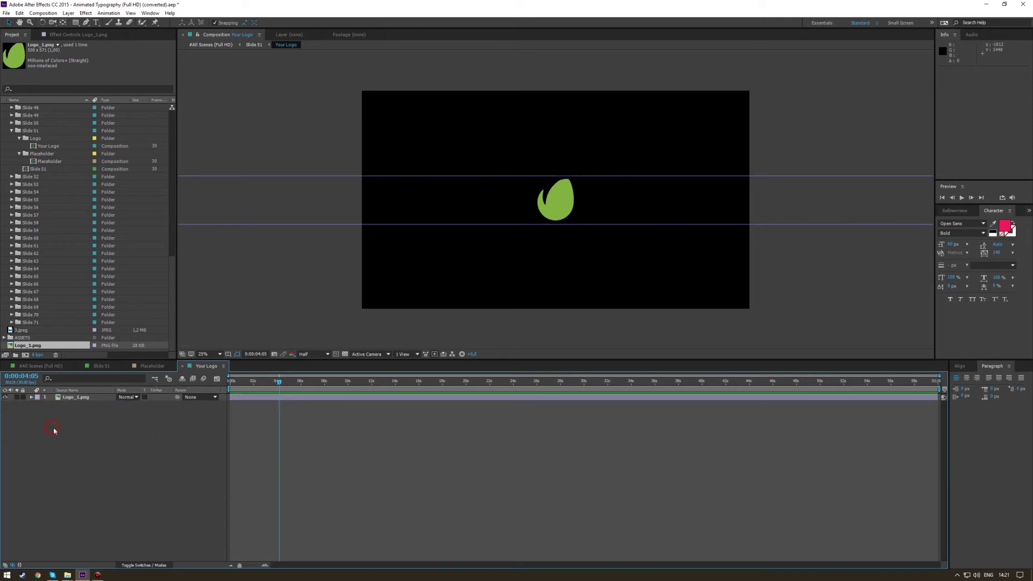
left_click(102, 365)
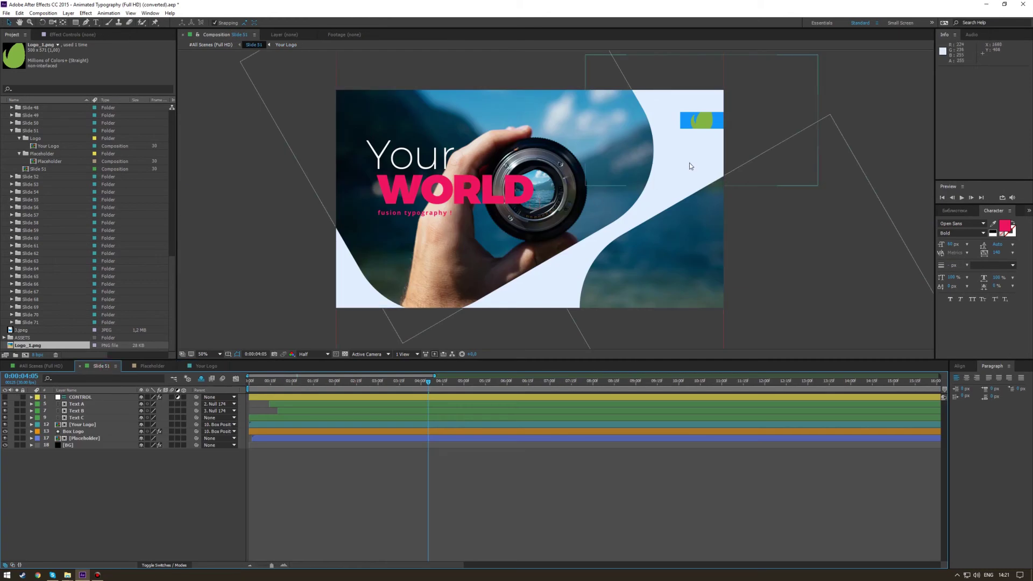
scroll(527, 179, "up", 2)
left_click_drag(547, 175, 557, 212)
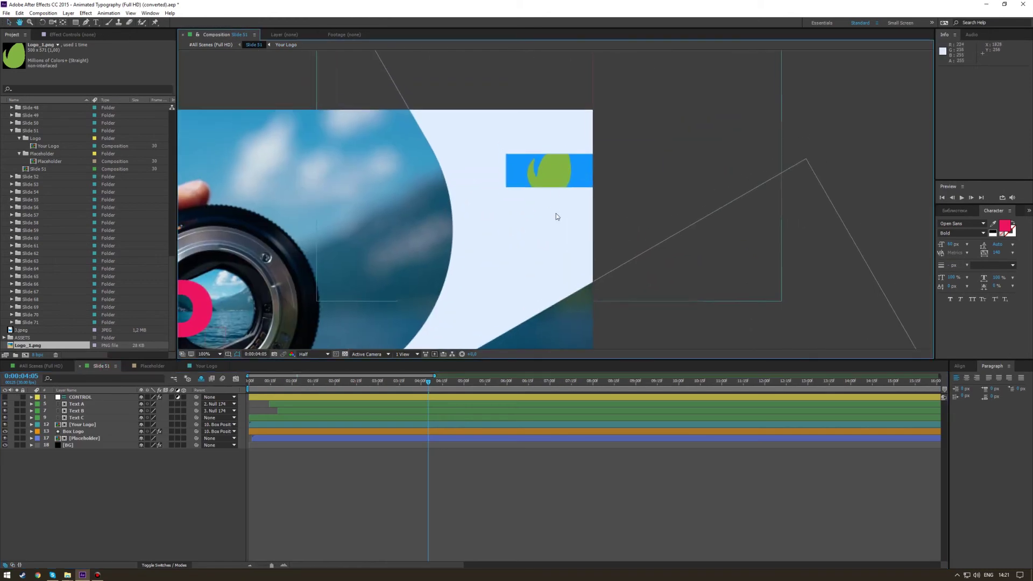
Step: Make the logo box taller using the CONTROL layer's box size setting
left_click(87, 398)
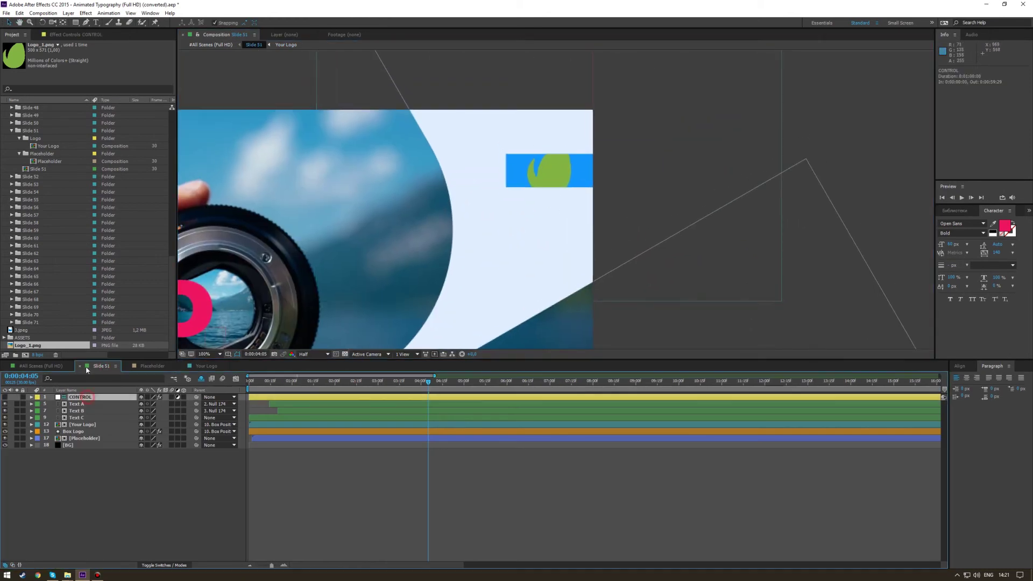
left_click(85, 35)
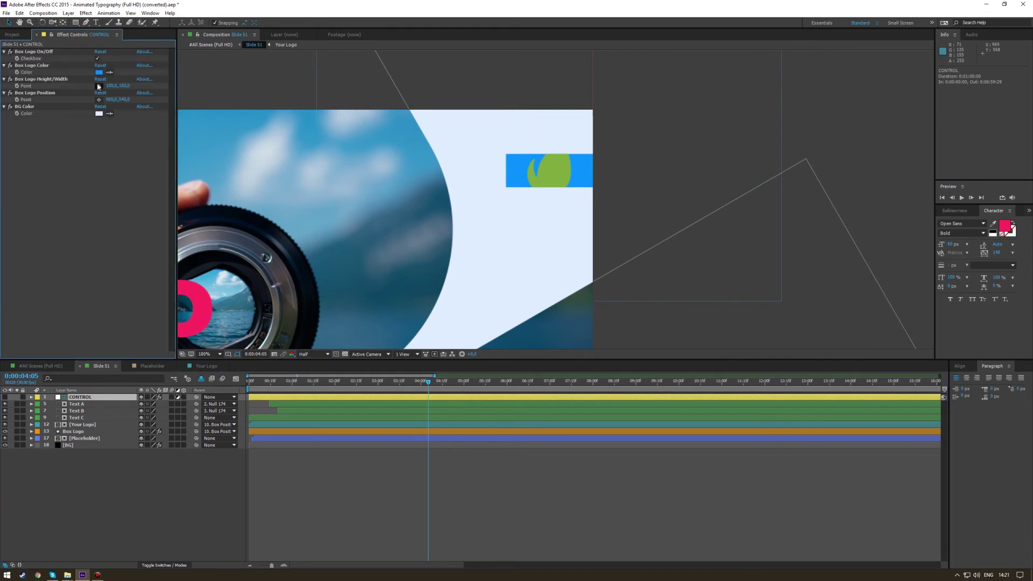
left_click(98, 86)
mouse_move(126, 86)
left_mouse_down()
mouse_move(149, 85)
mouse_move(101, 93)
mouse_move(114, 85)
left_mouse_up()
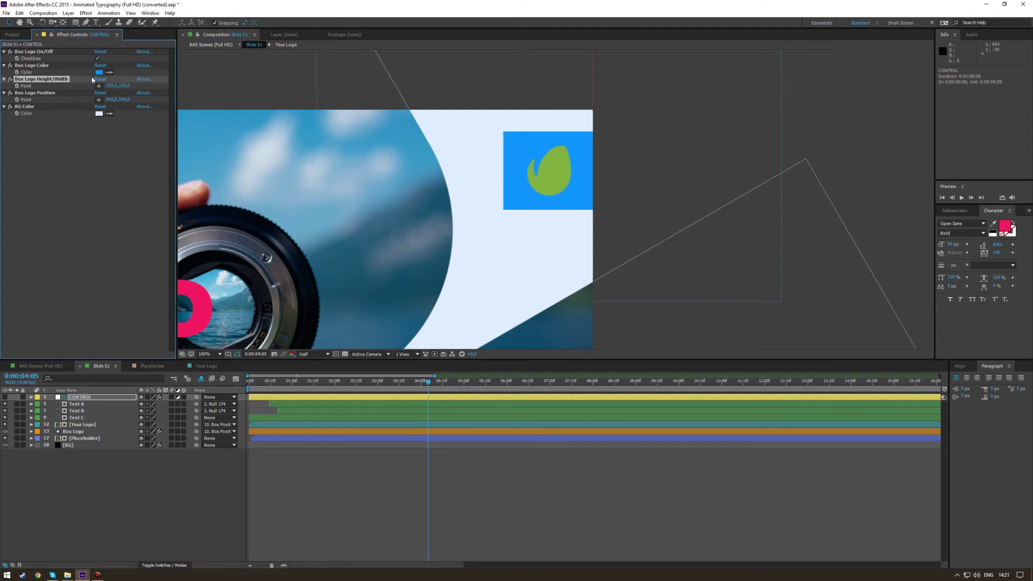
Step: Recolour the logo box a darker purple (#6603D6) and view the whole frame
left_click(98, 73)
left_click_drag(849, 227, 851, 215)
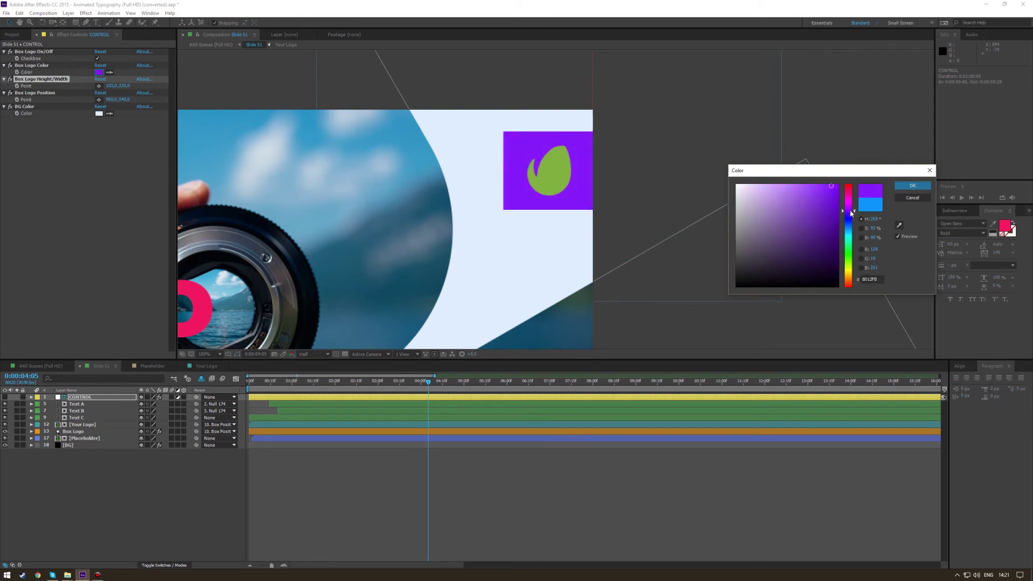
left_click(837, 201)
key("Return")
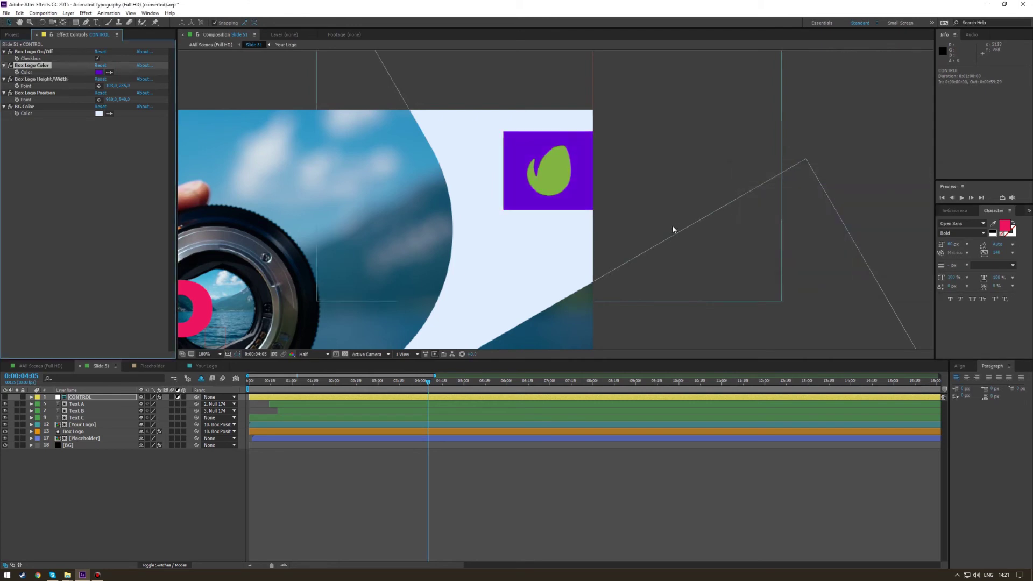
scroll(596, 257, "down", 2)
mouse_move(596, 257)
left_mouse_down()
mouse_move(675, 210)
mouse_move(707, 240)
left_mouse_up()
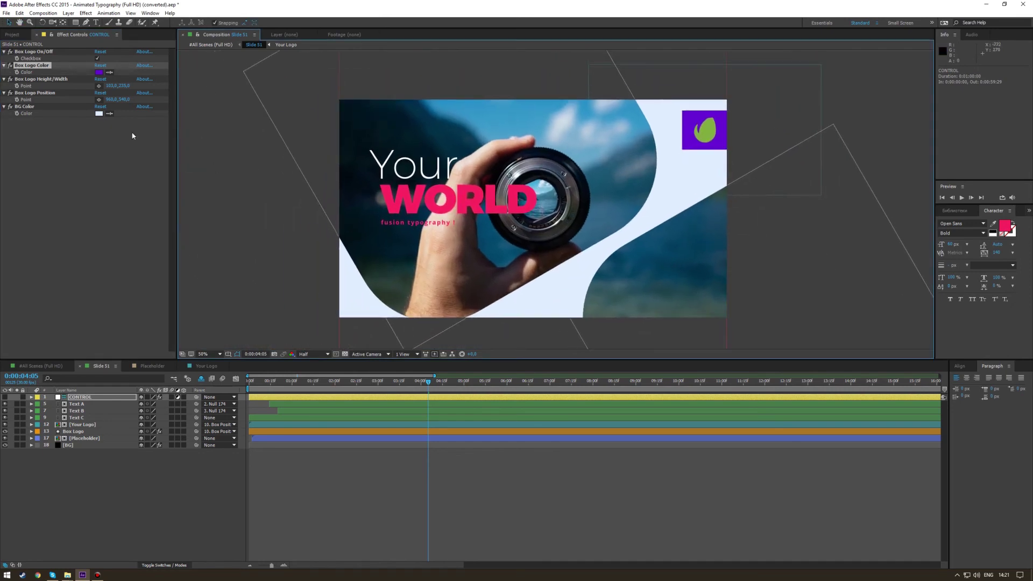
Step: Lower the logo box to Position Y 582 and preview the result
left_click_drag(118, 100, 137, 100)
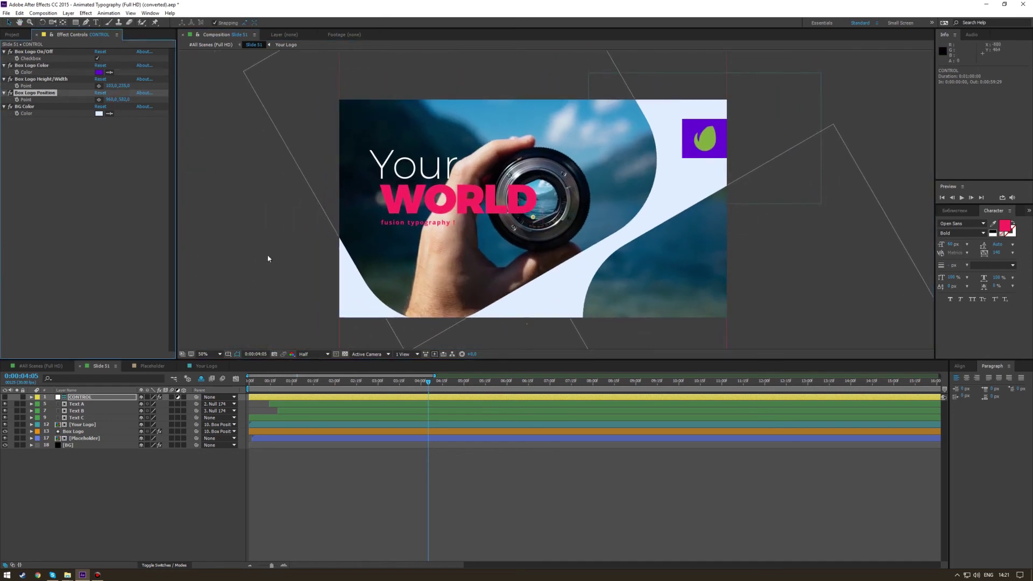
key("space")
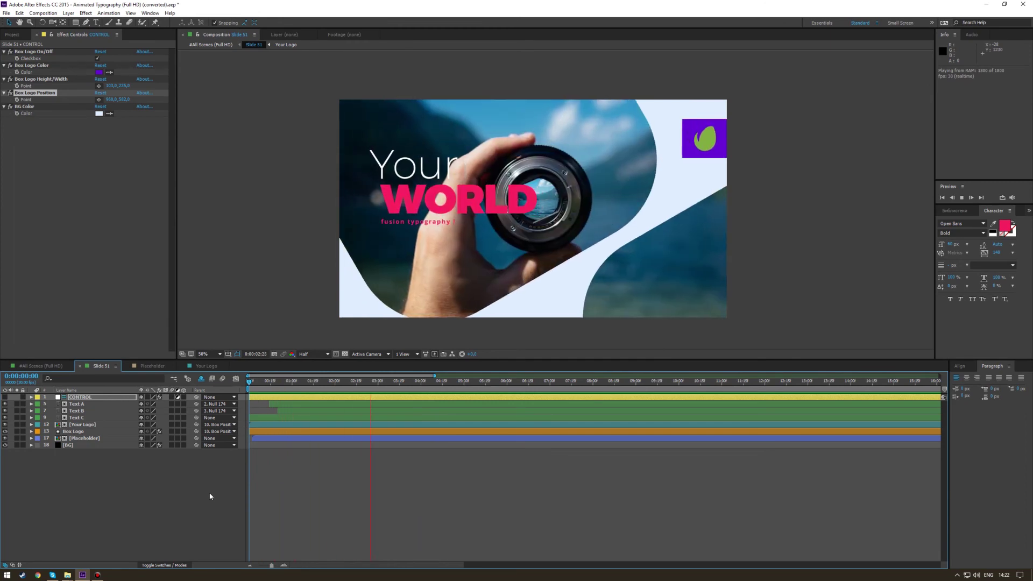
key("space")
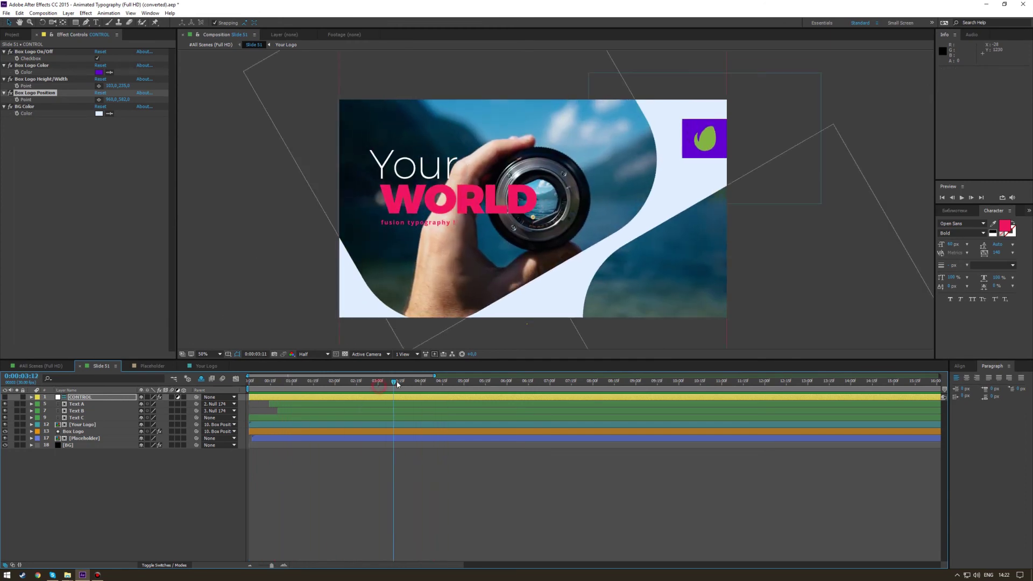
Step: Hide the Text C layer's 'fusion typography' subtitle, comparing with it shown
left_click(397, 225)
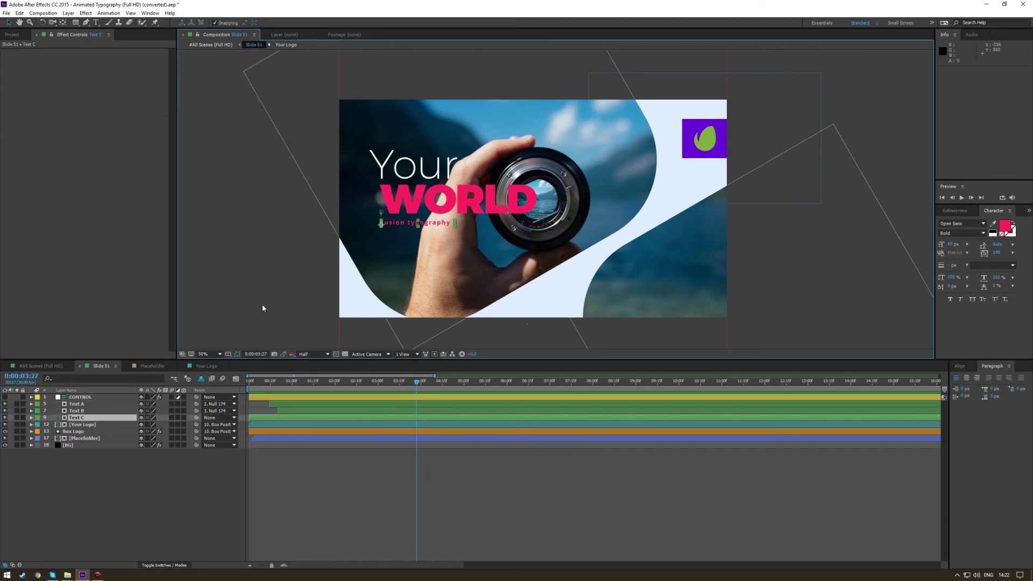
left_click(5, 418)
left_click(5, 418)
left_click(5, 417)
left_click(5, 418)
left_click(5, 418)
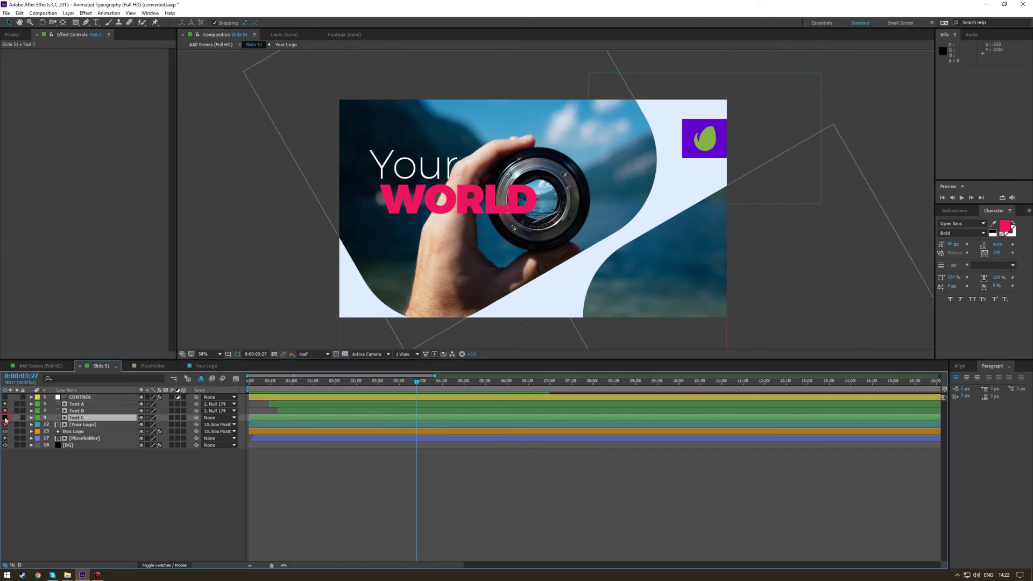
Step: Toggle the logo box off and on in the CONTROL layer's settings
left_click(83, 482)
left_click(79, 397)
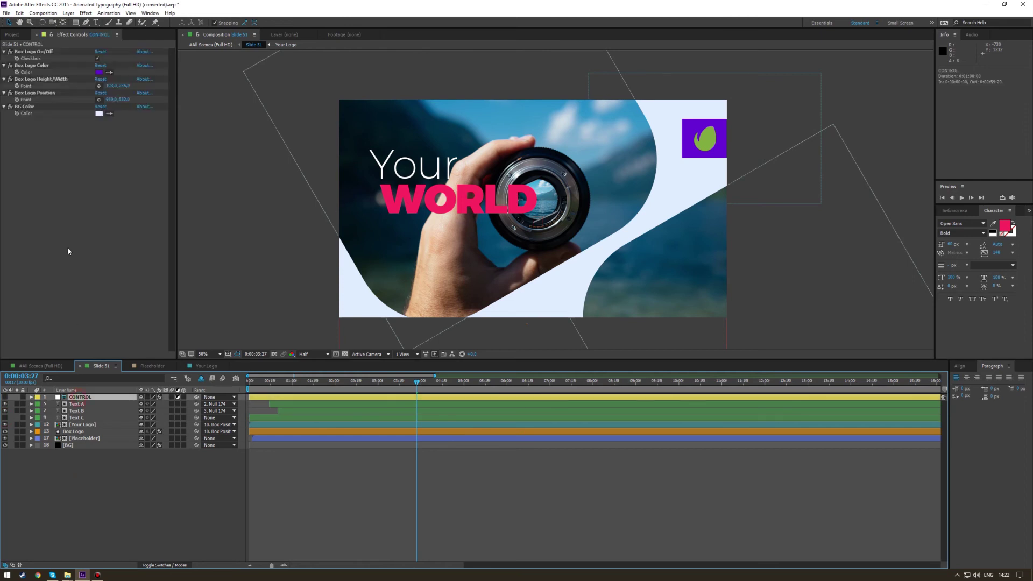
left_click(98, 58)
left_click(97, 58)
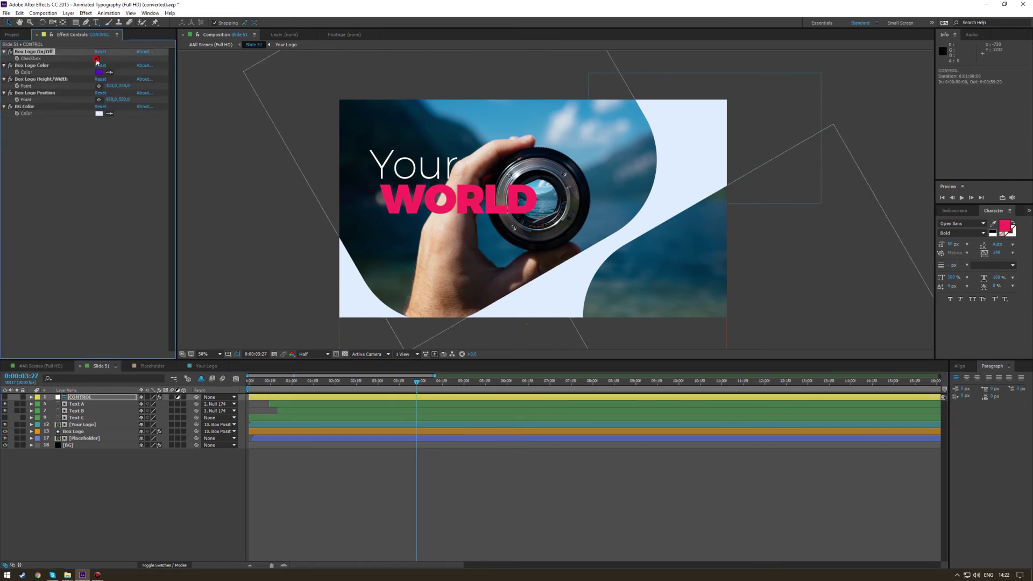
Step: Scrub through the animation and zoom the timeline out to its full duration
left_click(156, 467)
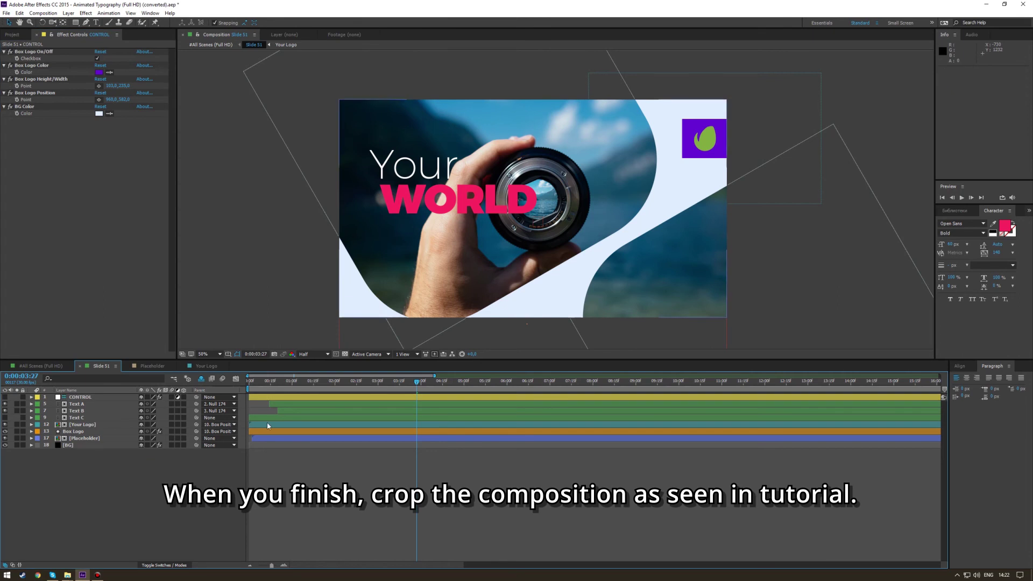
left_click_drag(366, 386, 378, 382)
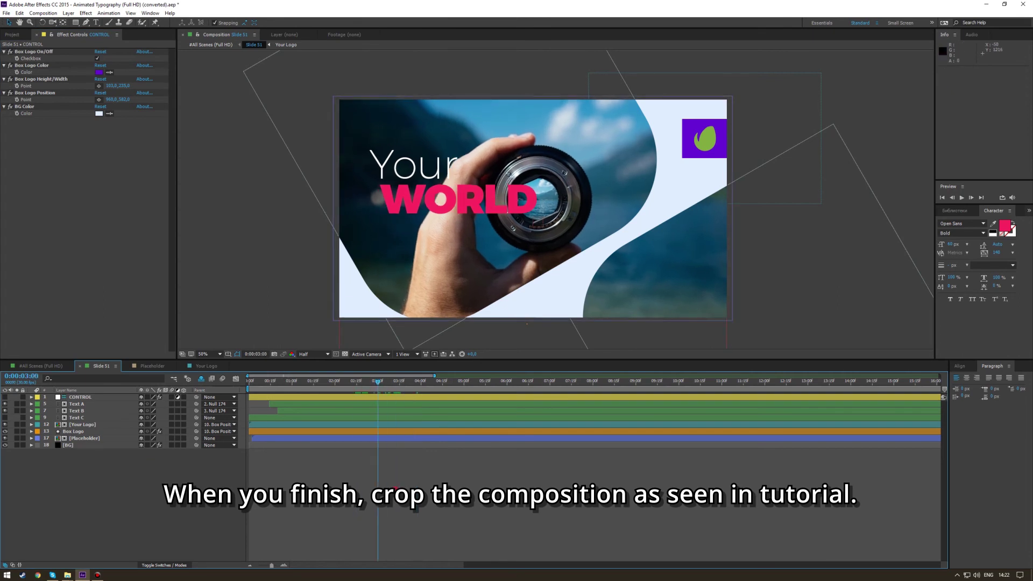
left_click_drag(262, 382, 324, 387)
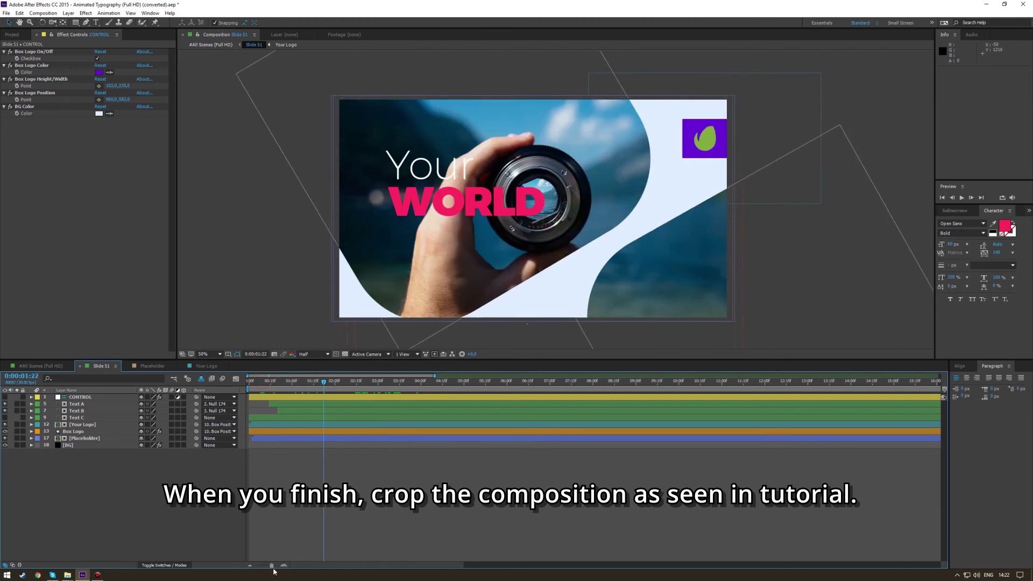
left_click_drag(271, 565, 259, 566)
left_click_drag(270, 383, 410, 383)
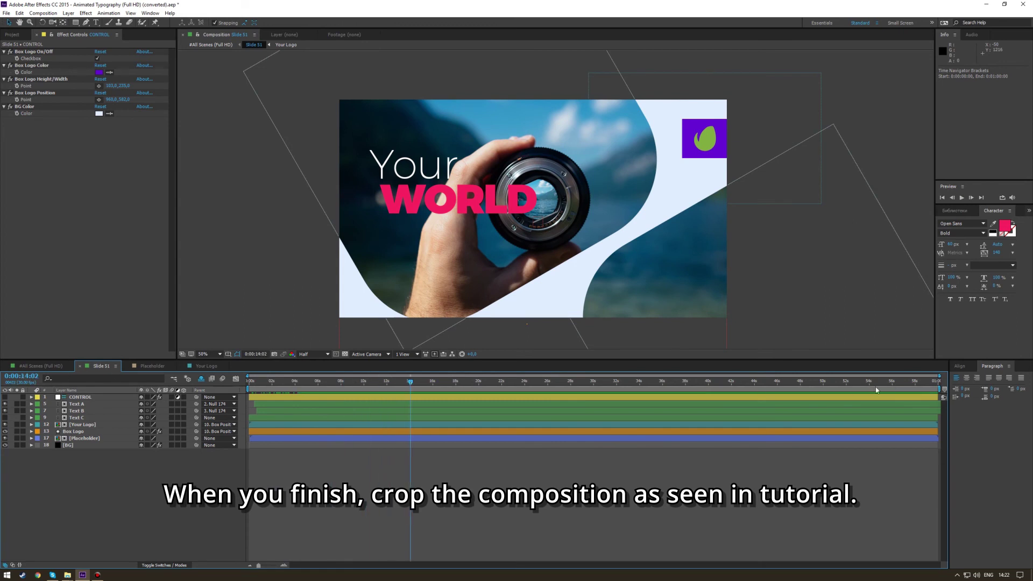
Step: End the work area at 0:00:14:02 and trim the composition to it
left_click_drag(938, 389, 411, 385)
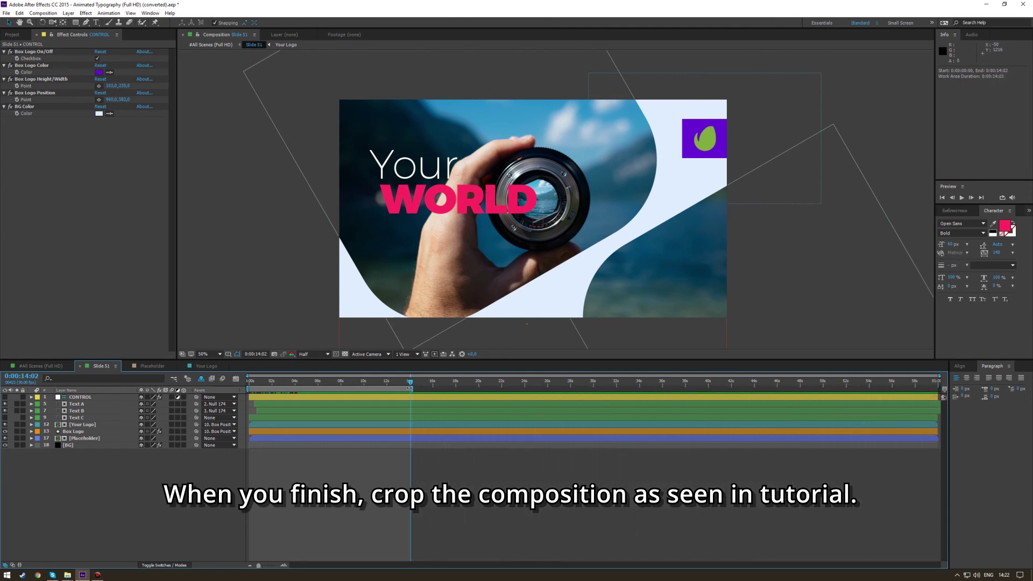
right_click(391, 388)
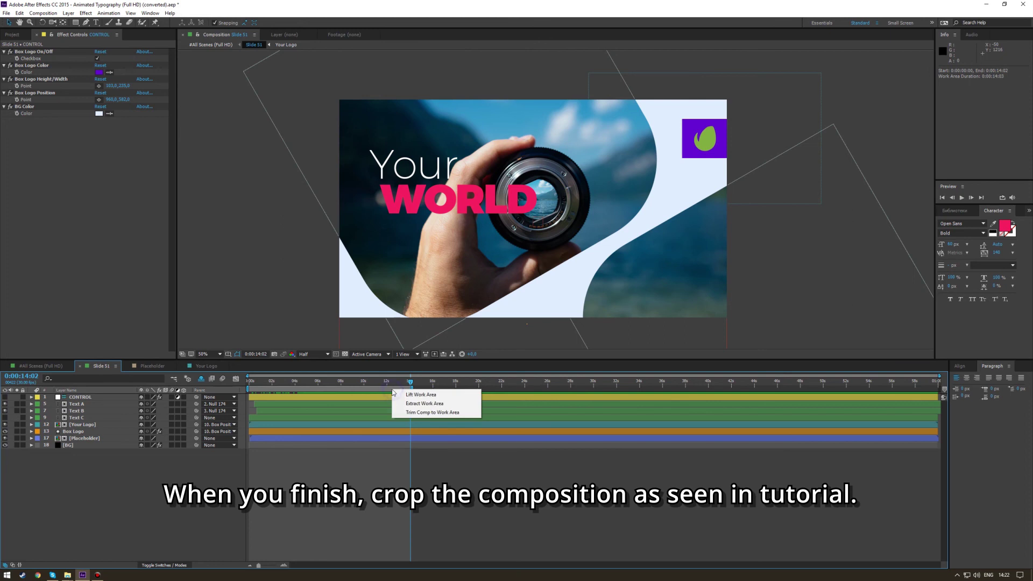
left_click(419, 412)
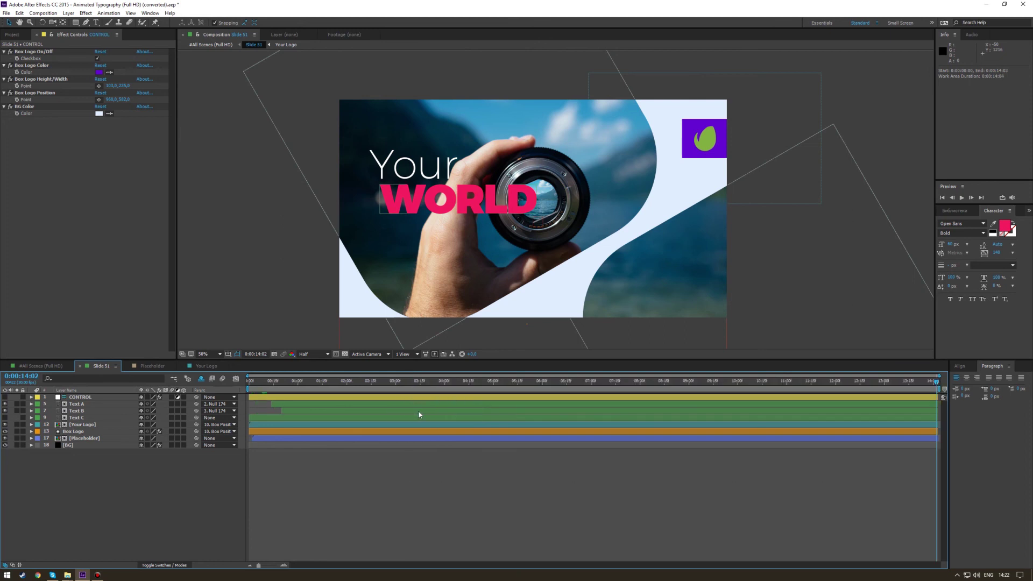
Step: Scrub and play a preview of the trimmed animation
left_click_drag(631, 383, 765, 383)
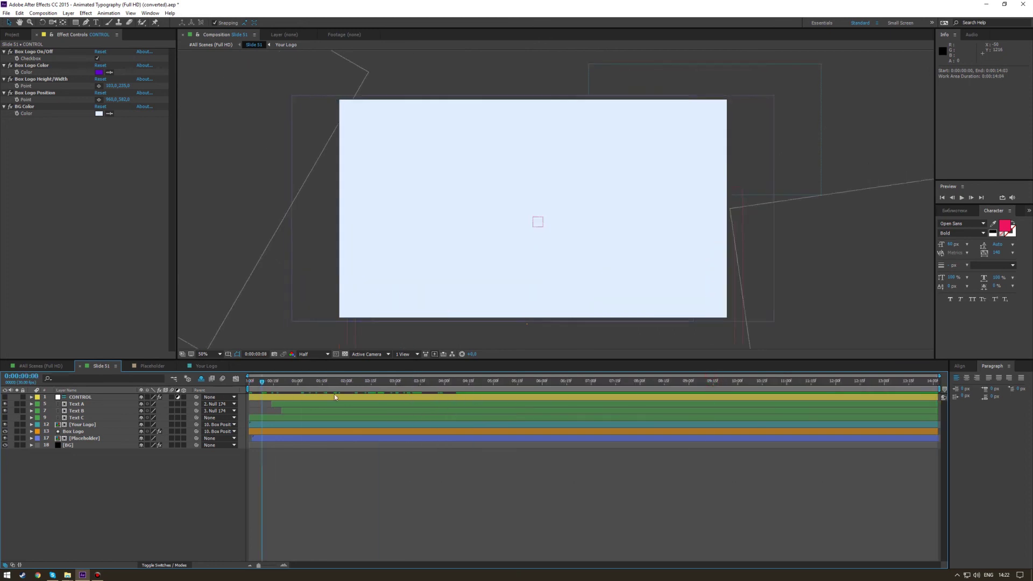
left_click_drag(300, 381, 276, 381)
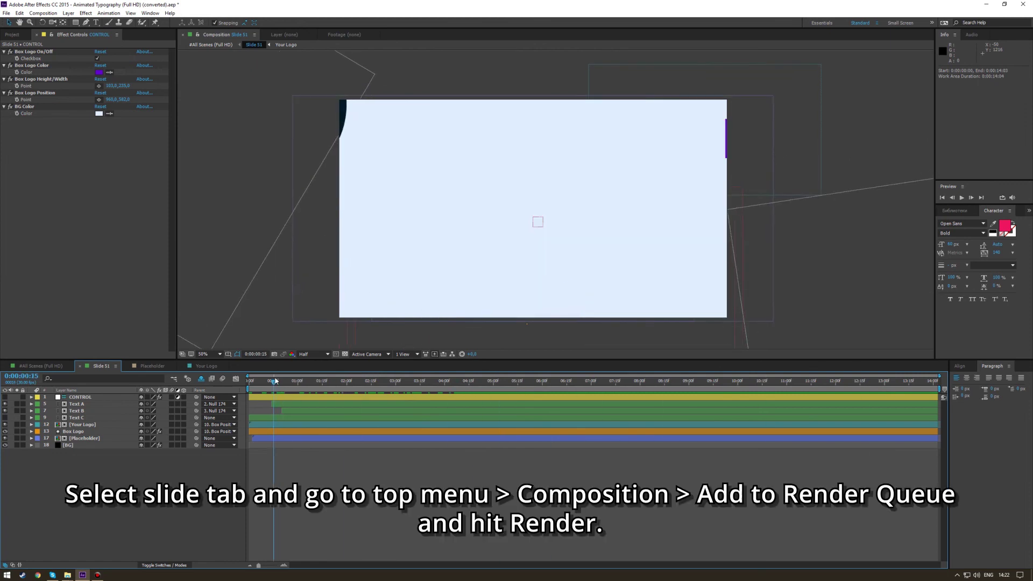
key("space")
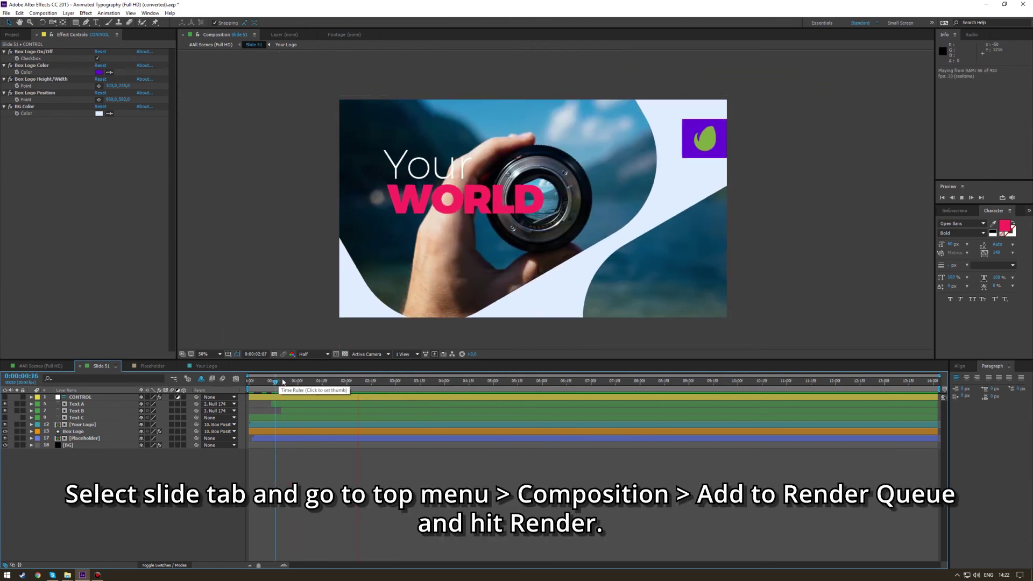
left_click_drag(429, 381, 466, 383)
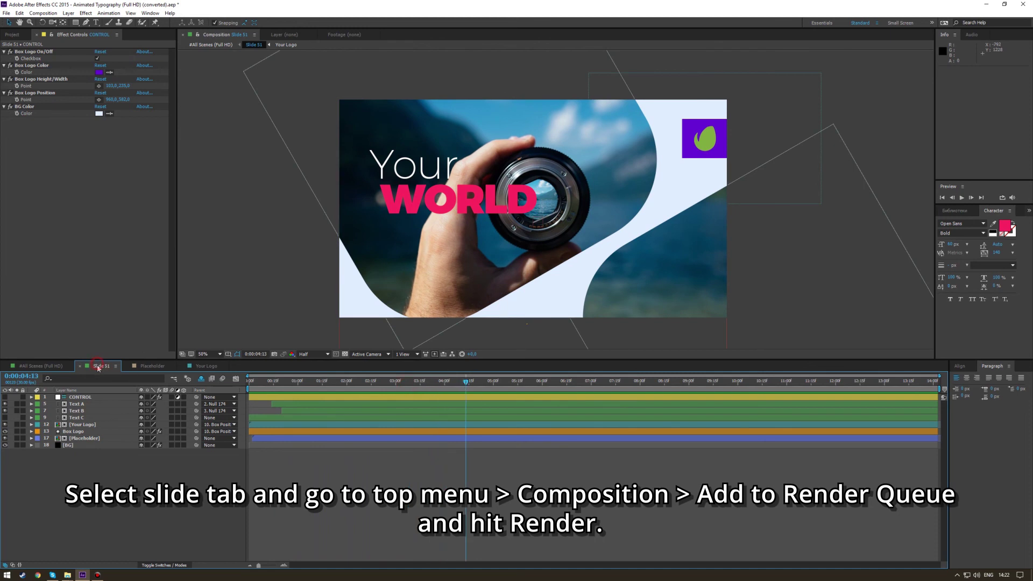
Step: Add Slide 51 to the Render Queue with QuickTime format, output to Slide 51.mov
left_click(43, 13)
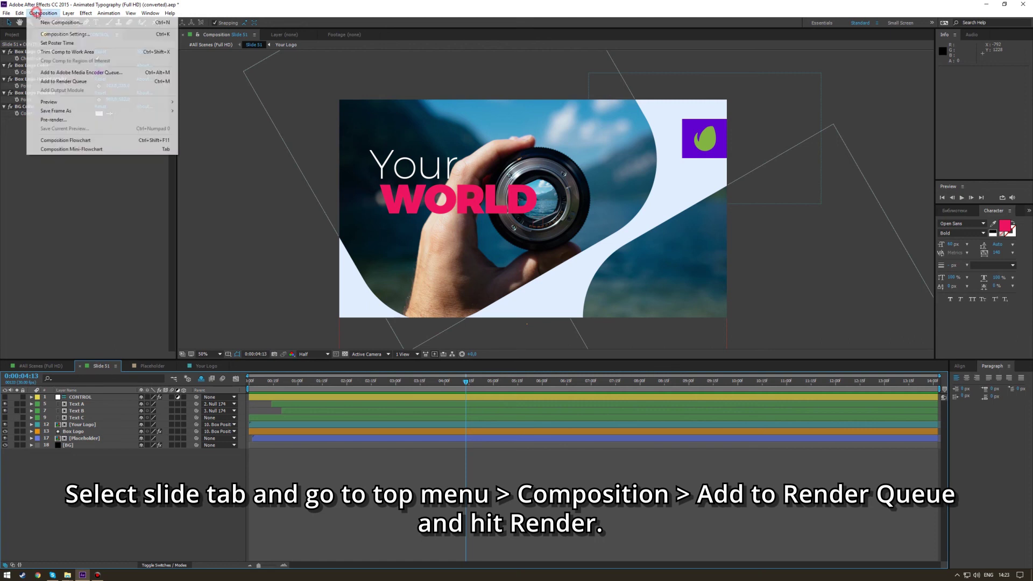
left_click(54, 83)
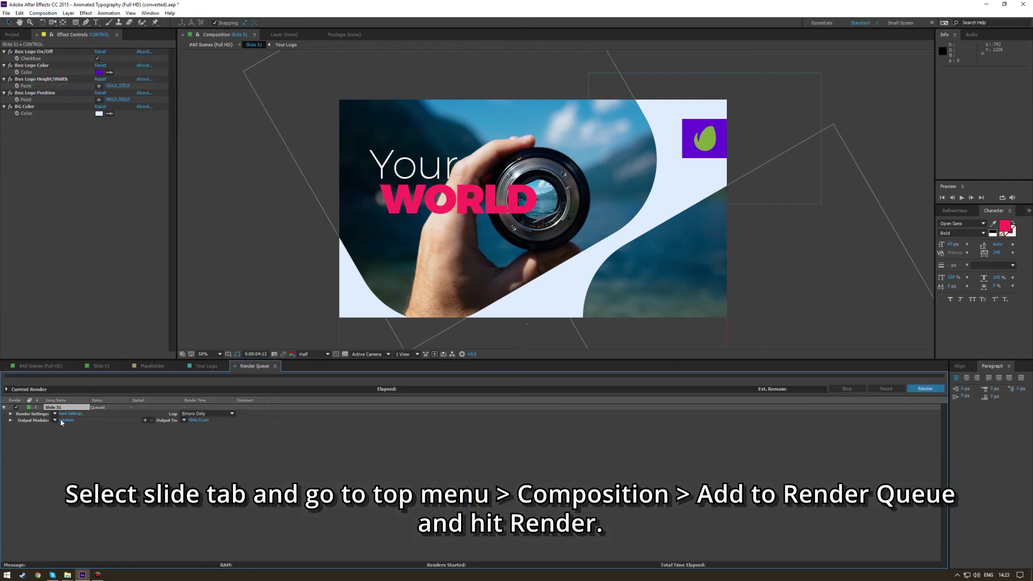
left_click(61, 420)
left_click(531, 167)
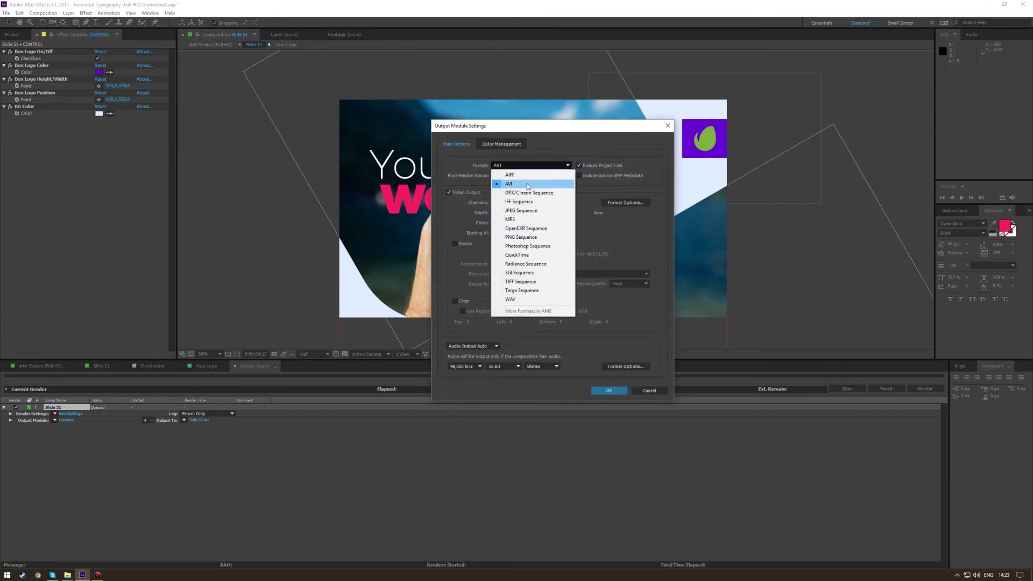
left_click(508, 255)
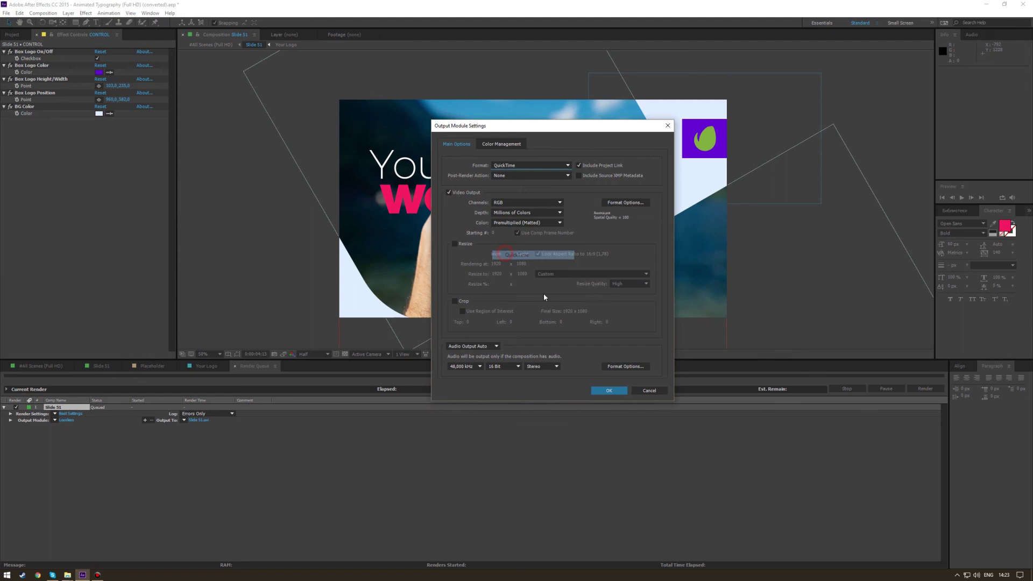
left_click(610, 391)
left_click(200, 420)
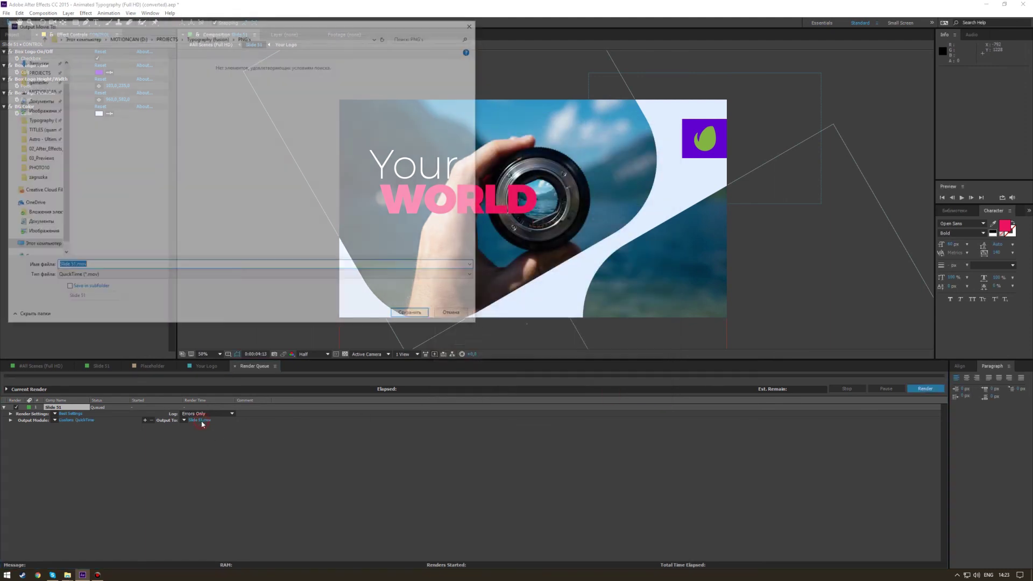
left_click(402, 318)
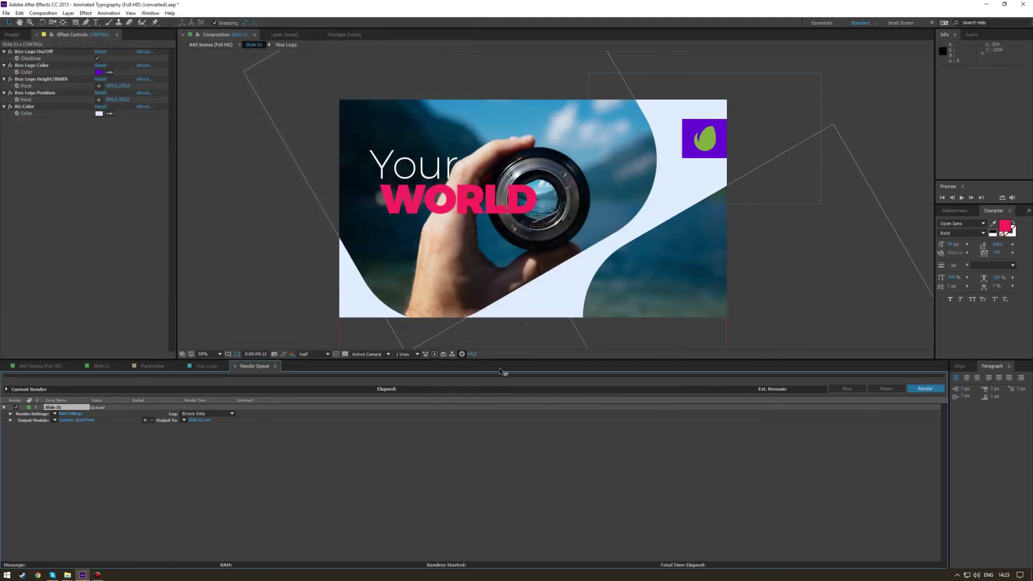